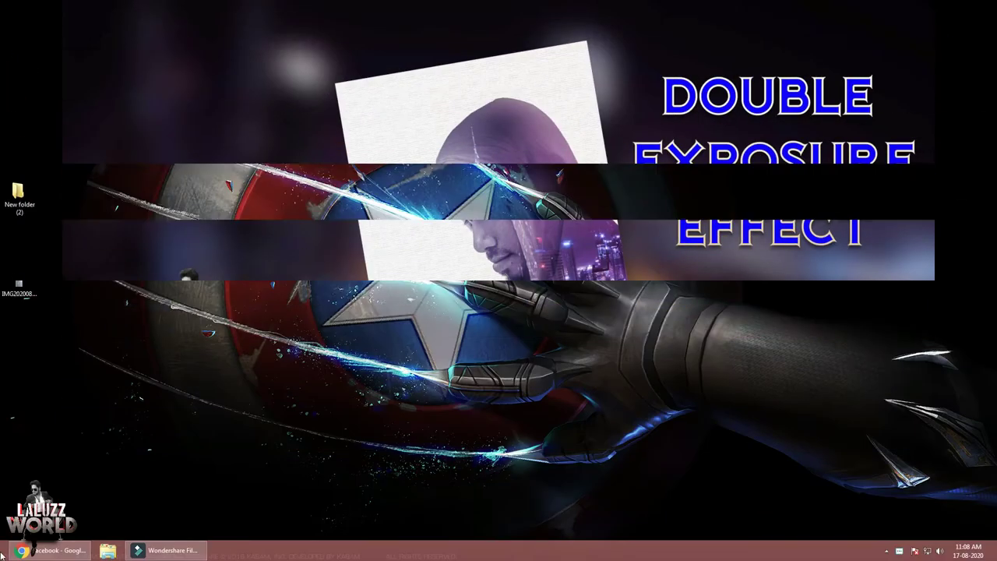
# Step: Launch Photoshop from the Windows 8 Start screen with the hooded portrait open
pyautogui.press('super')
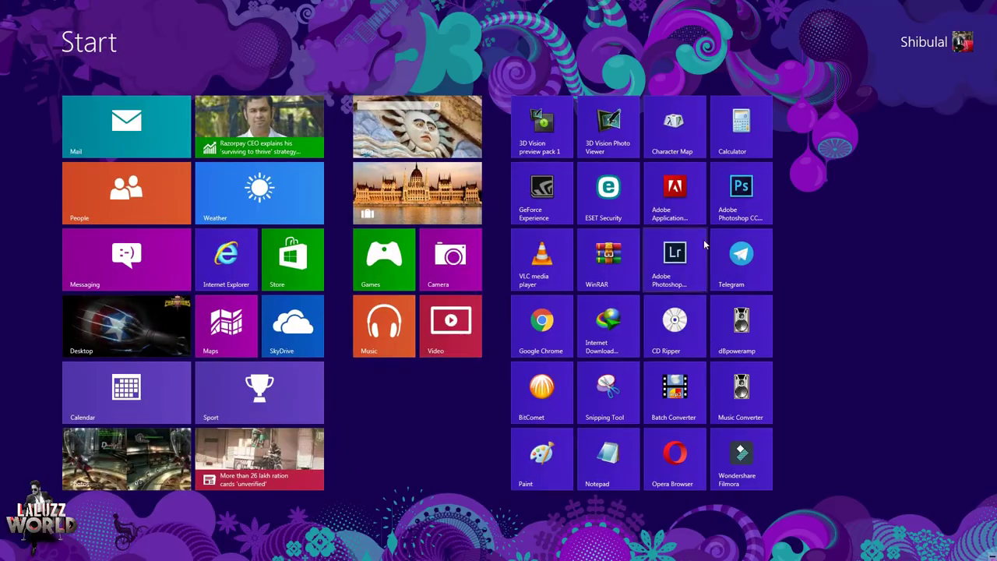
pyautogui.click(703, 239)
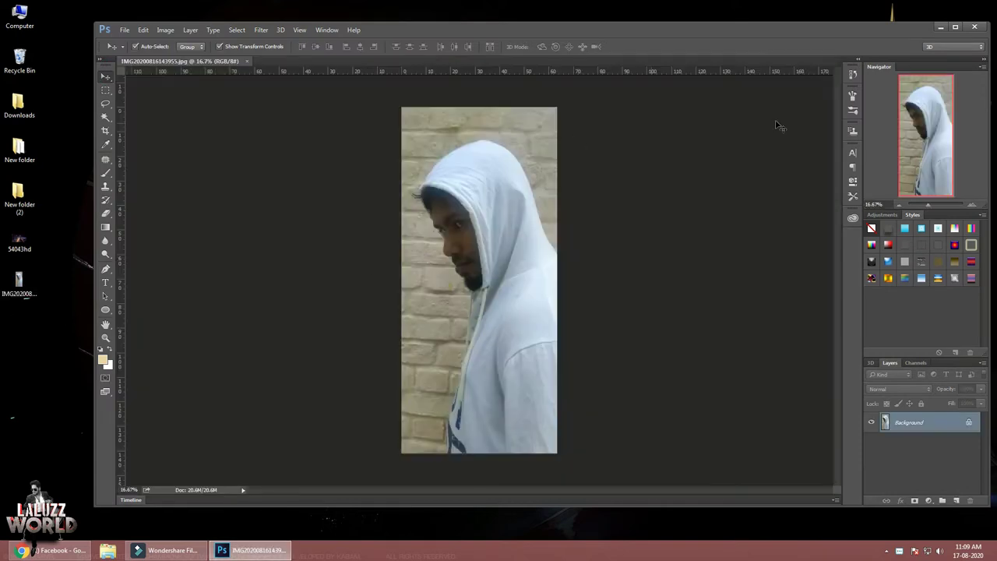
# Step: Apply Camera Raw: Exposure +0.55, Contrast +13, Shadows +98, Blacks +7, Clarity +31, Temperature -2
pyautogui.click(956, 27)
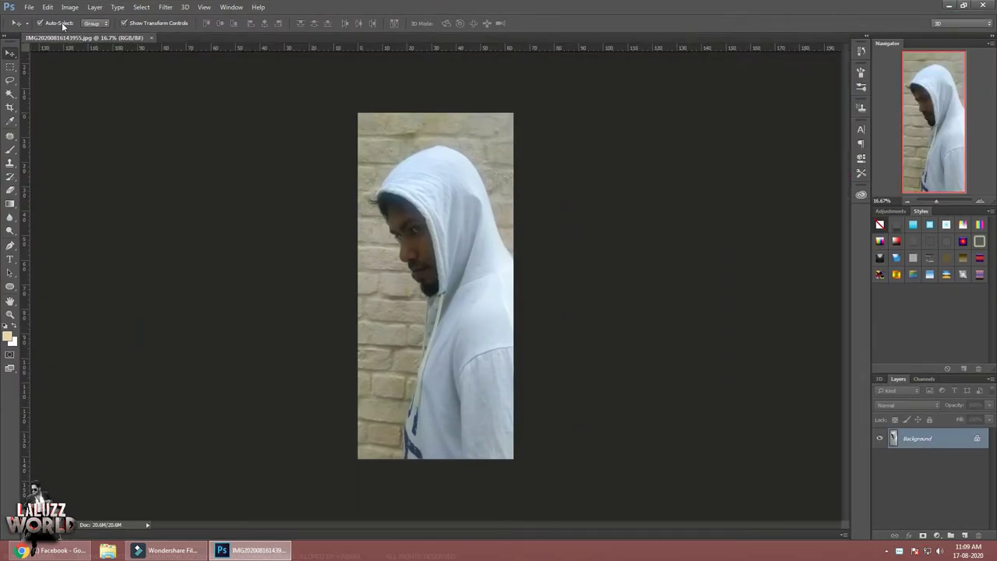
pyautogui.click(162, 8)
pyautogui.click(173, 67)
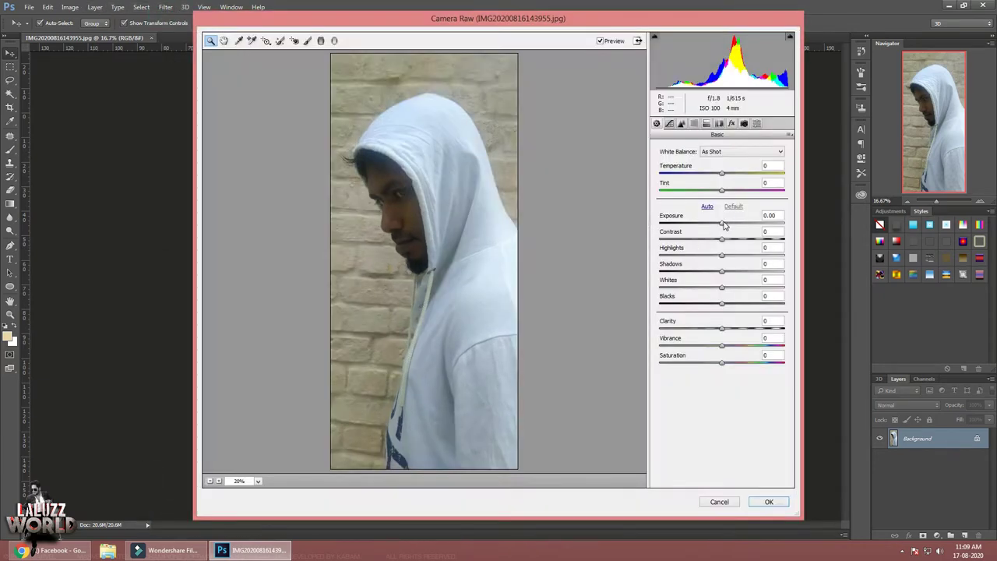
pyautogui.moveTo(725, 226)
pyautogui.mouseDown()
pyautogui.moveTo(730, 243)
pyautogui.moveTo(783, 271)
pyautogui.mouseUp()
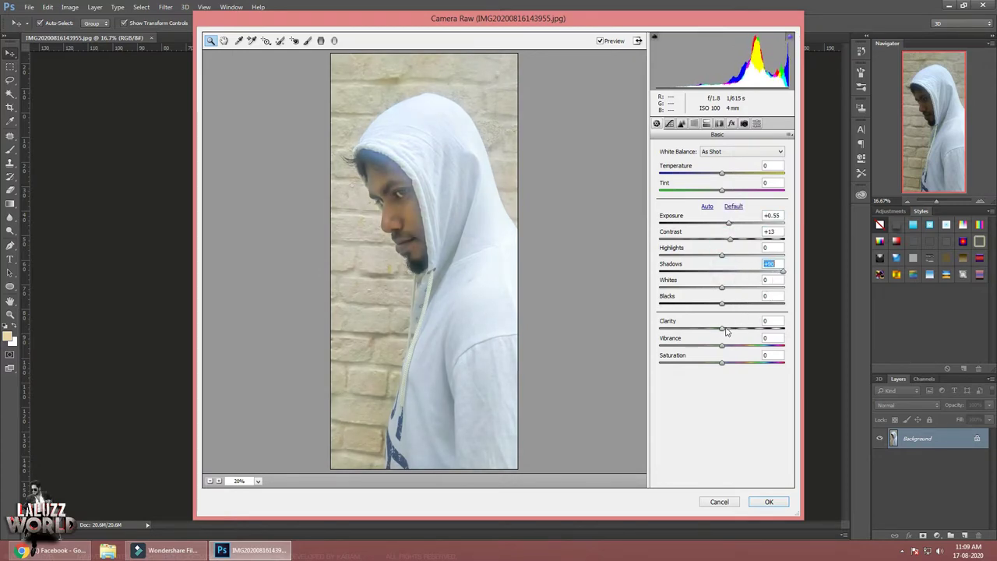
pyautogui.moveTo(723, 329); pyautogui.dragTo(730, 305)
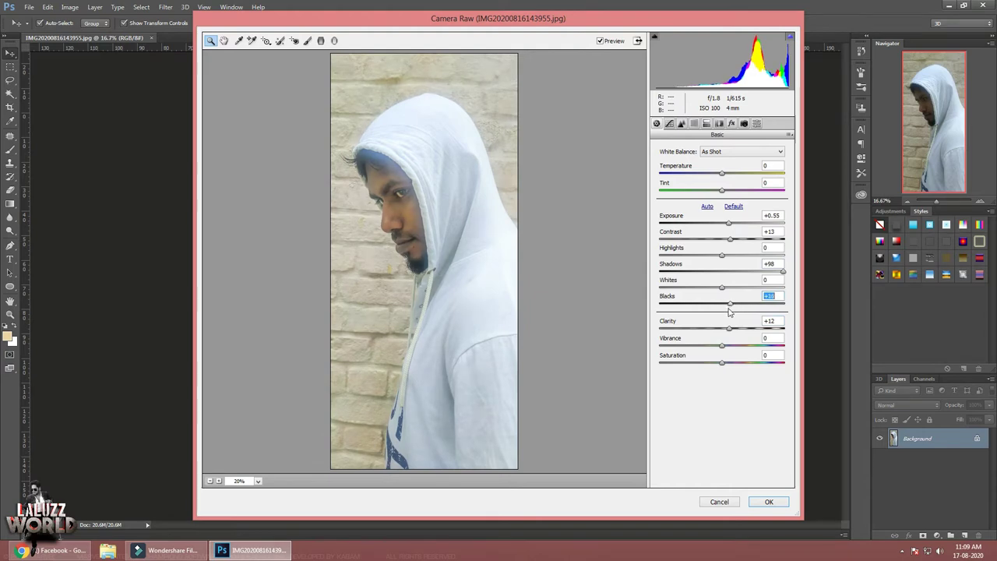
pyautogui.moveTo(721, 175); pyautogui.dragTo(721, 177)
pyautogui.moveTo(729, 329); pyautogui.dragTo(741, 328)
pyautogui.click(769, 502)
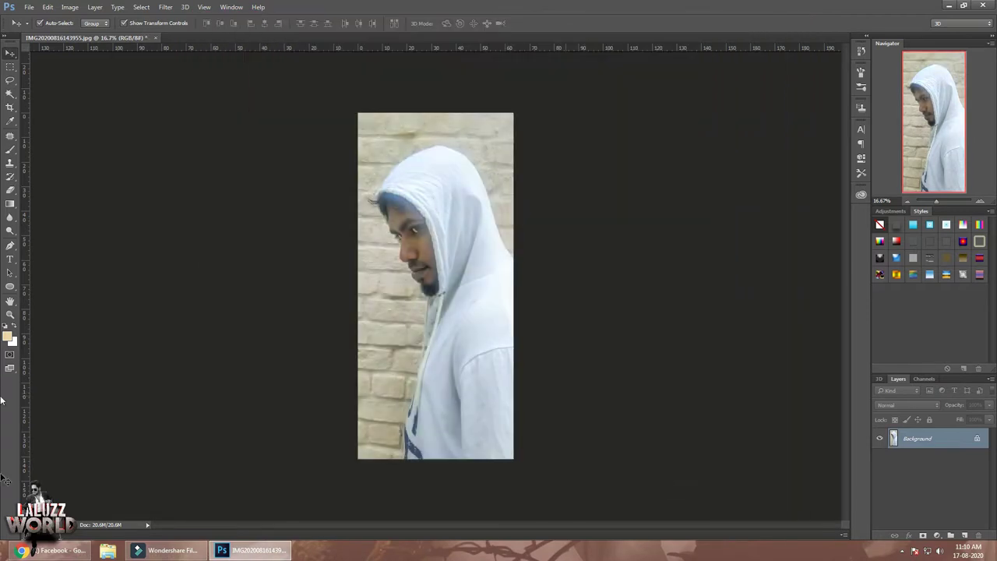
# Step: Start a Pen path at the photo's bottom edge and trace up the body to the chin and beard
pyautogui.click(10, 245)
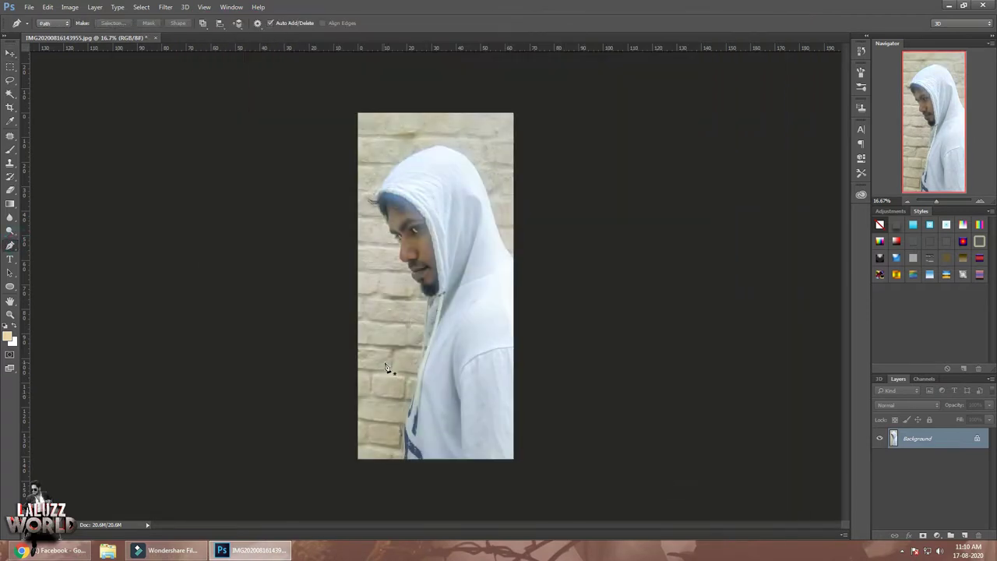
pyautogui.scroll(2, 396, 374)
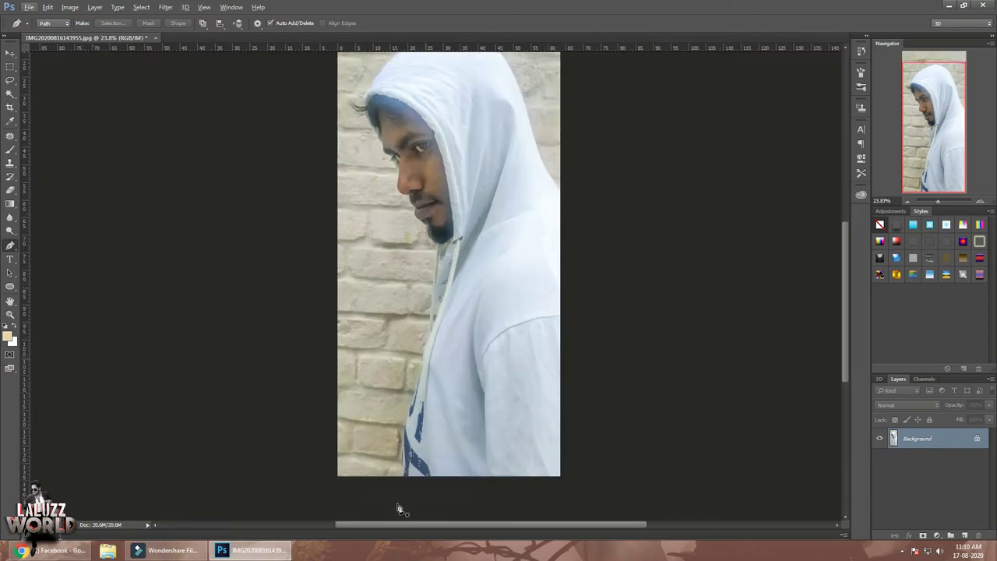
pyautogui.scroll(-1, 399, 510)
pyautogui.click(403, 468)
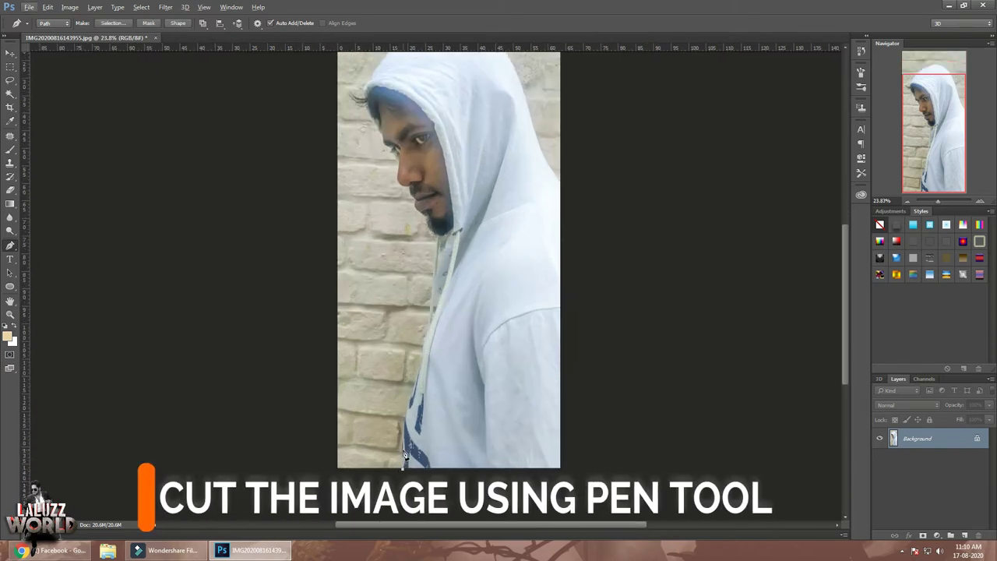
pyautogui.click(413, 399)
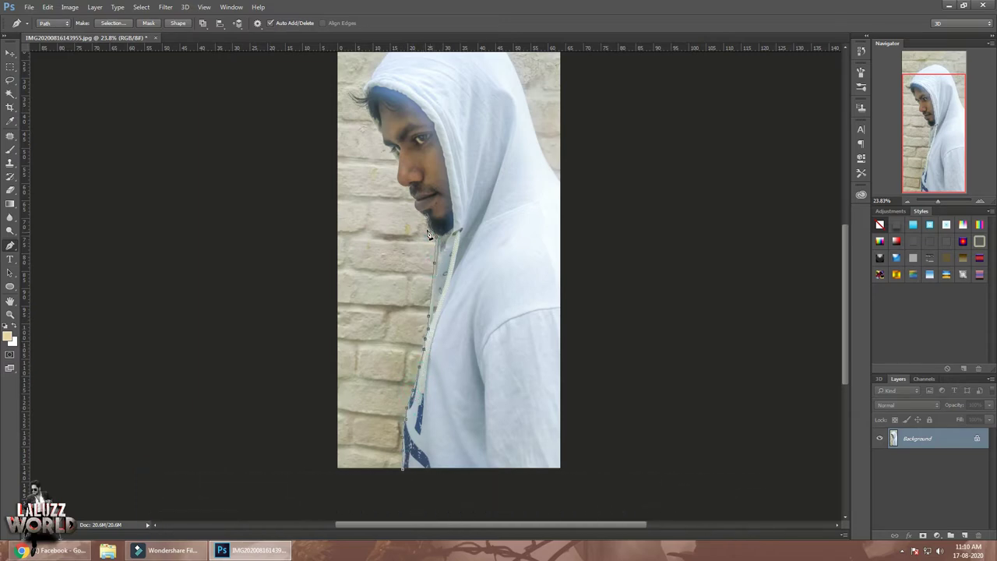
pyautogui.scroll(3, 419, 214)
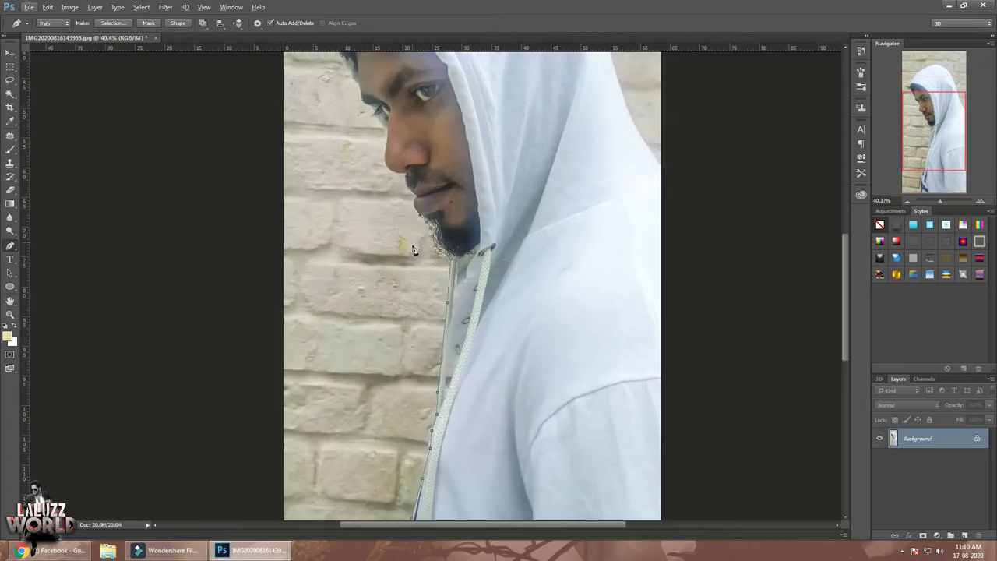
pyautogui.scroll(2, 410, 273)
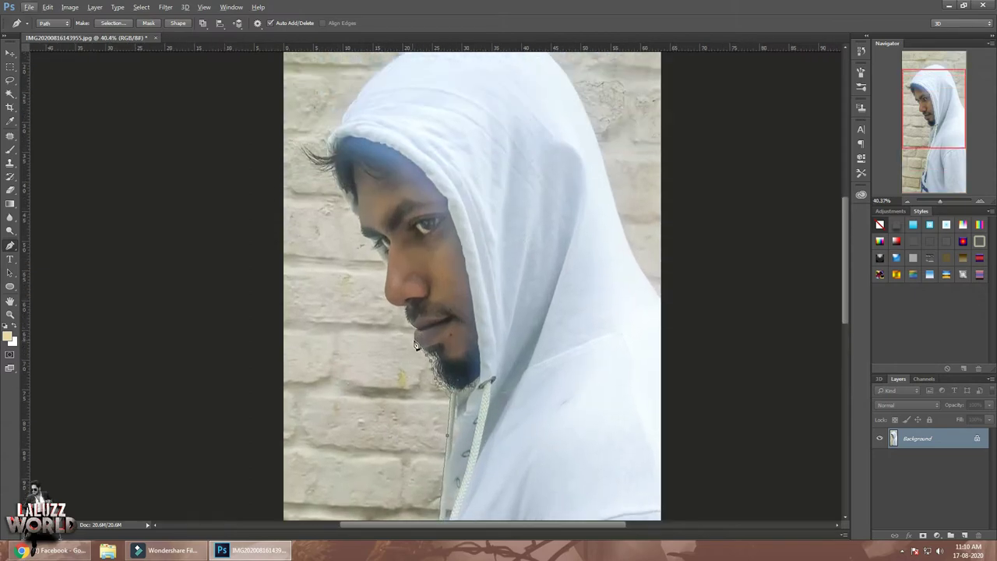
pyautogui.click(415, 343)
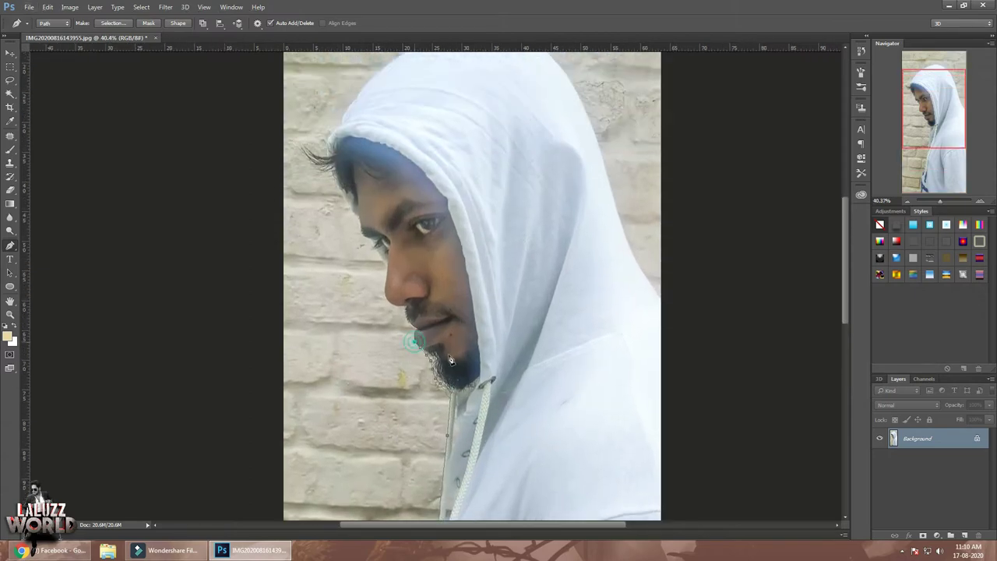
pyautogui.click(410, 318)
# Step: Continue the path along the face edge, up the hood's left side and across its top
pyautogui.scroll(5, 359, 234)
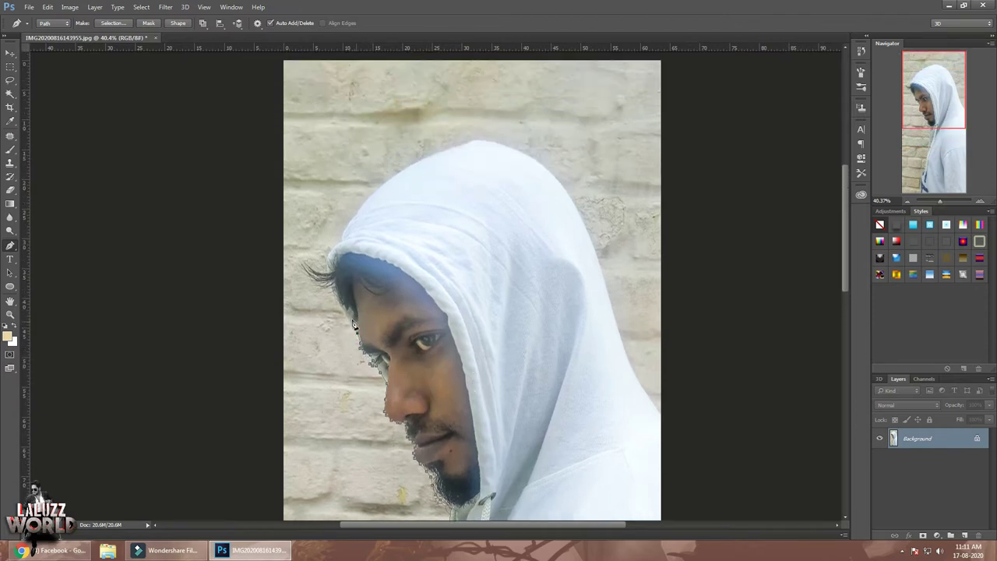
pyautogui.click(328, 255)
pyautogui.click(331, 246)
pyautogui.click(347, 228)
pyautogui.click(396, 175)
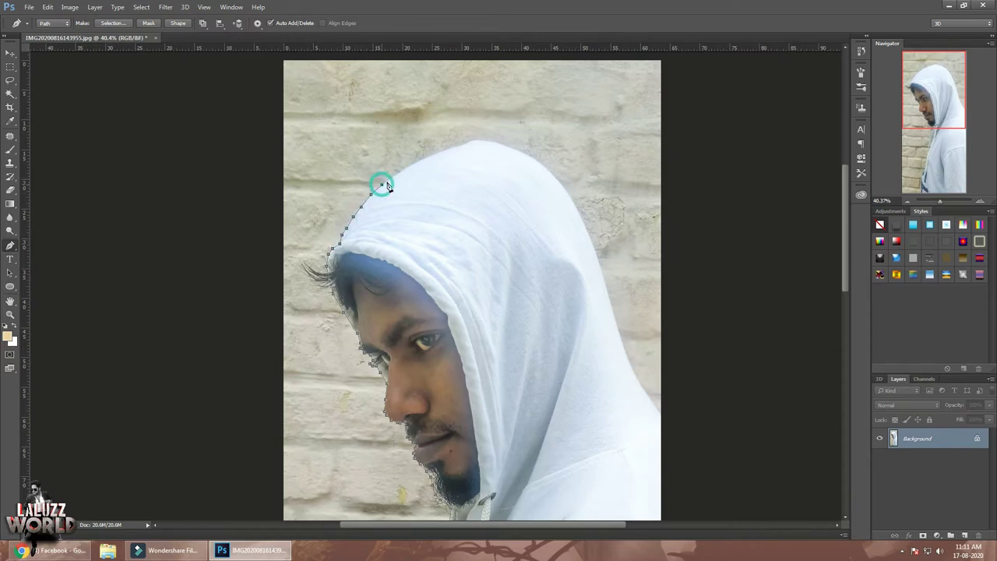
pyautogui.click(460, 143)
pyautogui.click(519, 150)
pyautogui.click(530, 156)
pyautogui.click(550, 171)
# Step: Trace down the hood's right side, then wrap the path outside and below the photo
pyautogui.click(583, 222)
pyautogui.click(608, 293)
pyautogui.click(614, 315)
pyautogui.click(623, 347)
pyautogui.click(637, 379)
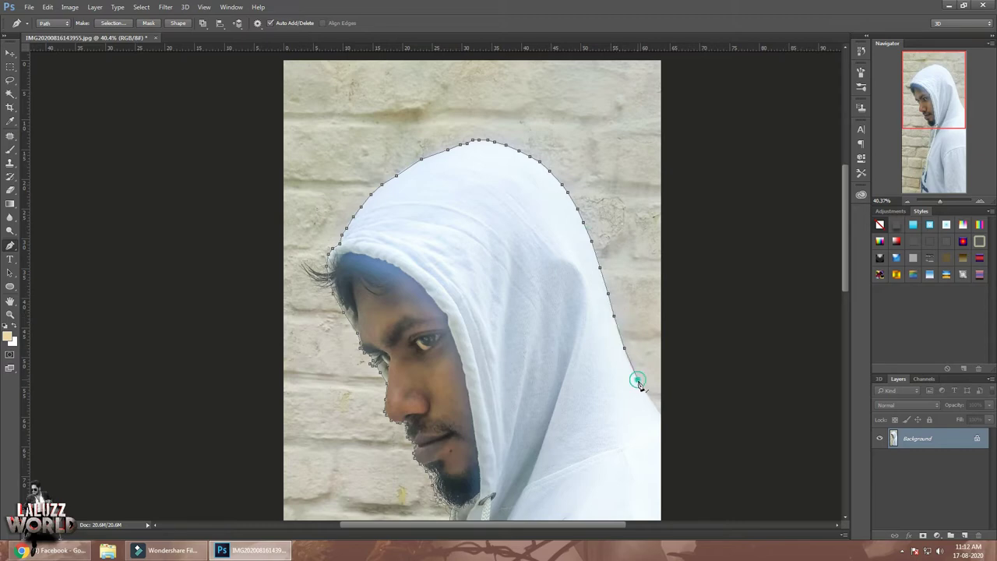
pyautogui.scroll(-3, 732, 409)
pyautogui.hotkey('ctrl', '-')
pyautogui.hotkey('ctrl', '-')
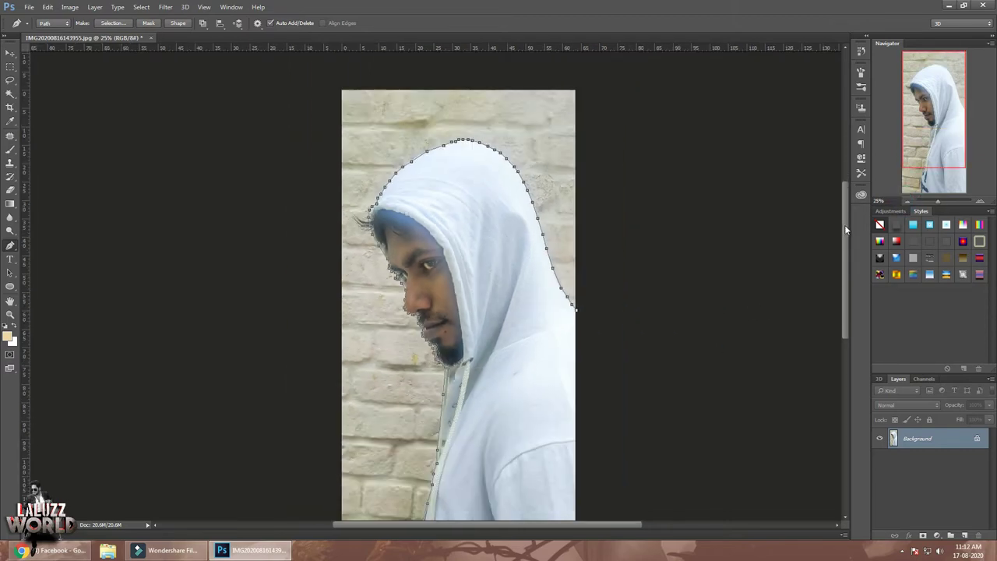
pyautogui.click(906, 201)
pyautogui.click(577, 383)
pyautogui.click(475, 448)
pyautogui.click(415, 421)
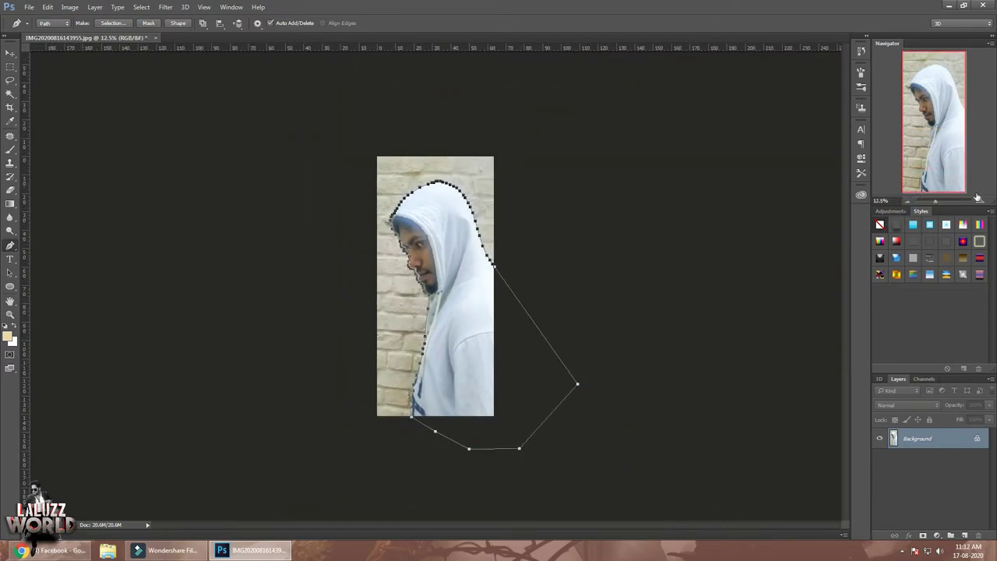
pyautogui.click(980, 201)
pyautogui.click(980, 201)
# Step: Close the path with anchors up the hoodie drawstring to the chest
pyautogui.scroll(-2, 397, 424)
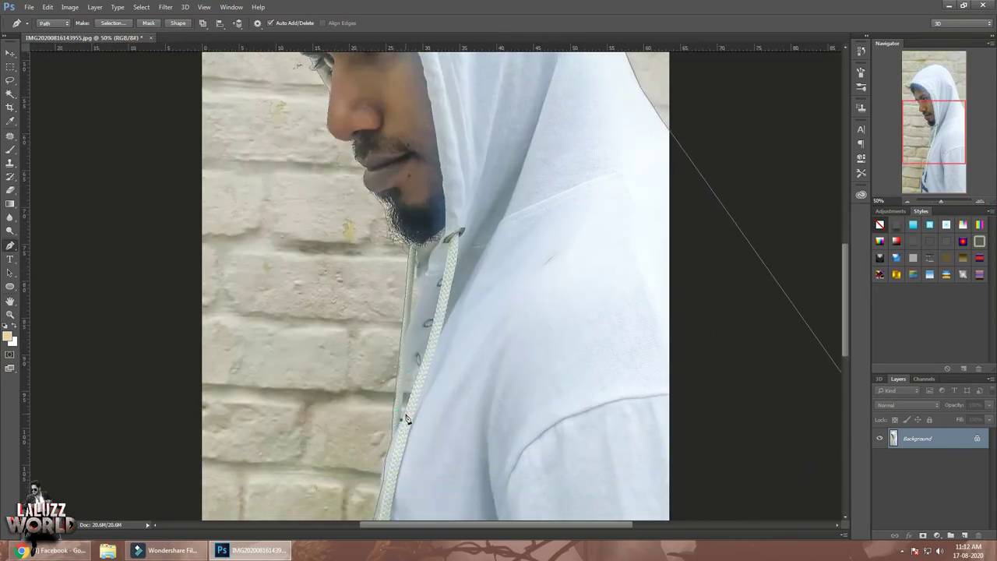
pyautogui.click(411, 385)
pyautogui.click(407, 373)
pyautogui.click(410, 315)
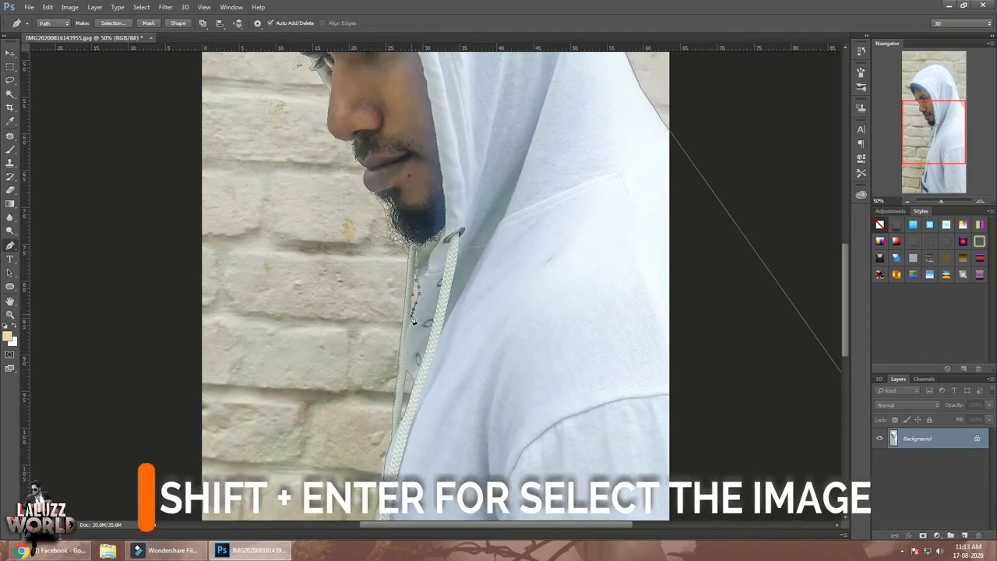
pyautogui.scroll(4, 174, 375)
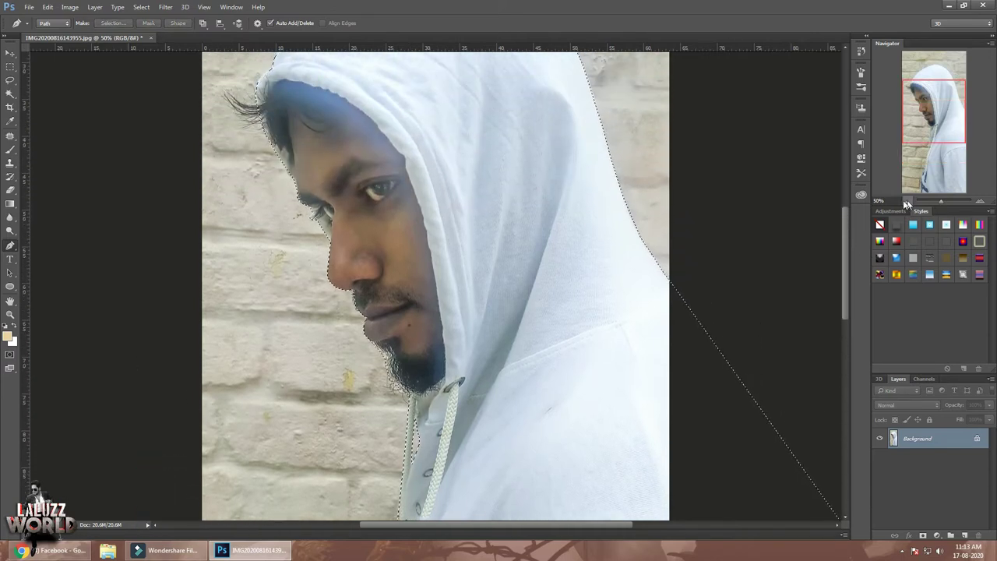
# Step: Load the path as a selection, mask out the wall, and shift the man slightly down
pyautogui.hotkey('ctrl', 'Return')
pyautogui.click(937, 536)
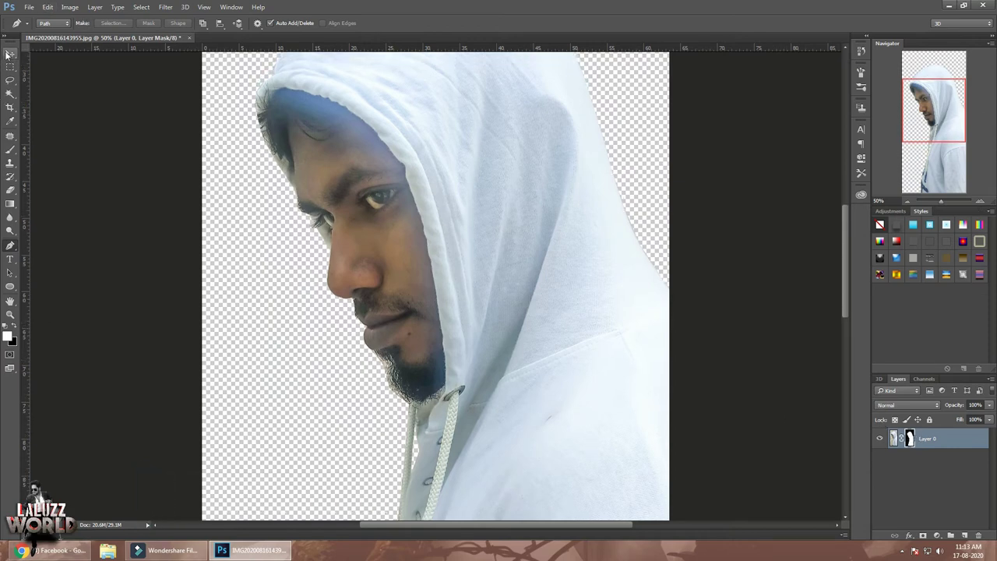
pyautogui.press('v')
pyautogui.moveTo(475, 300); pyautogui.dragTo(475, 315)
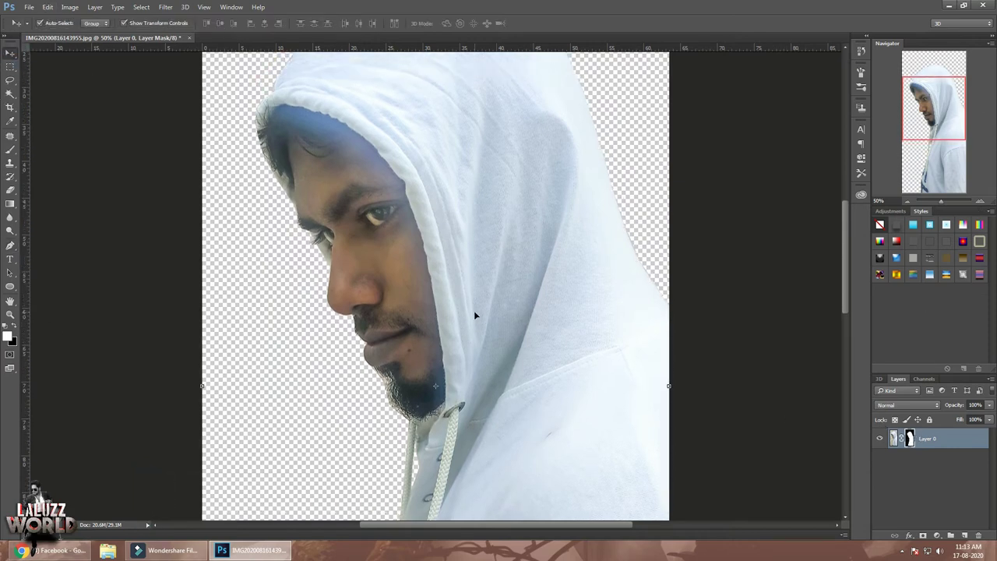
# Step: Refine the mask with Smart Radius, brushing the beard, chin, lip, eyelash and hood-hair edges
pyautogui.rightClick(910, 438)
pyautogui.click(904, 415)
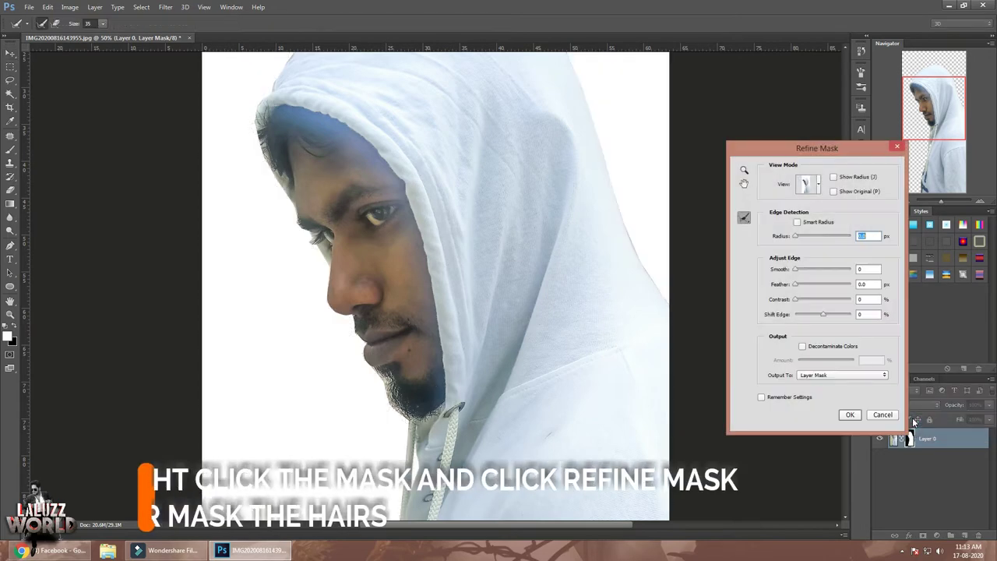
pyautogui.click(797, 222)
pyautogui.click(800, 236)
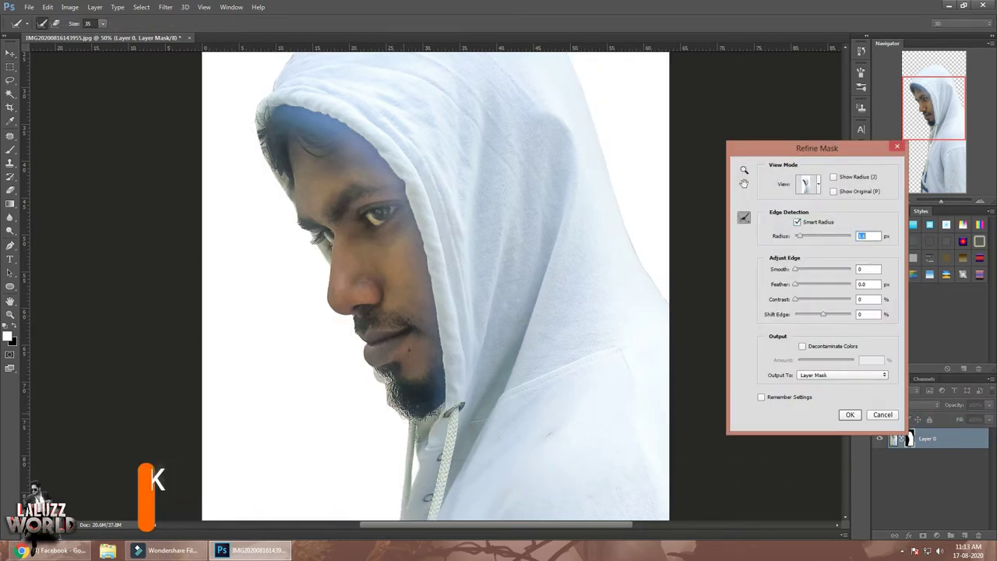
pyautogui.moveTo(388, 384); pyautogui.dragTo(408, 446)
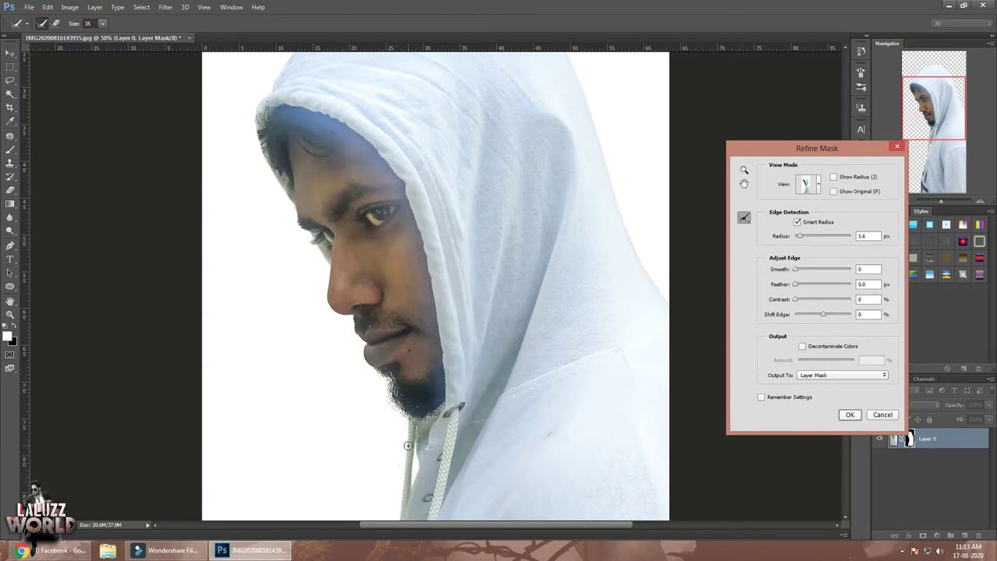
pyautogui.moveTo(377, 372); pyautogui.dragTo(369, 366)
pyautogui.moveTo(335, 337); pyautogui.dragTo(340, 343)
pyautogui.moveTo(313, 243); pyautogui.dragTo(310, 250)
pyautogui.moveTo(254, 134); pyautogui.dragTo(249, 144)
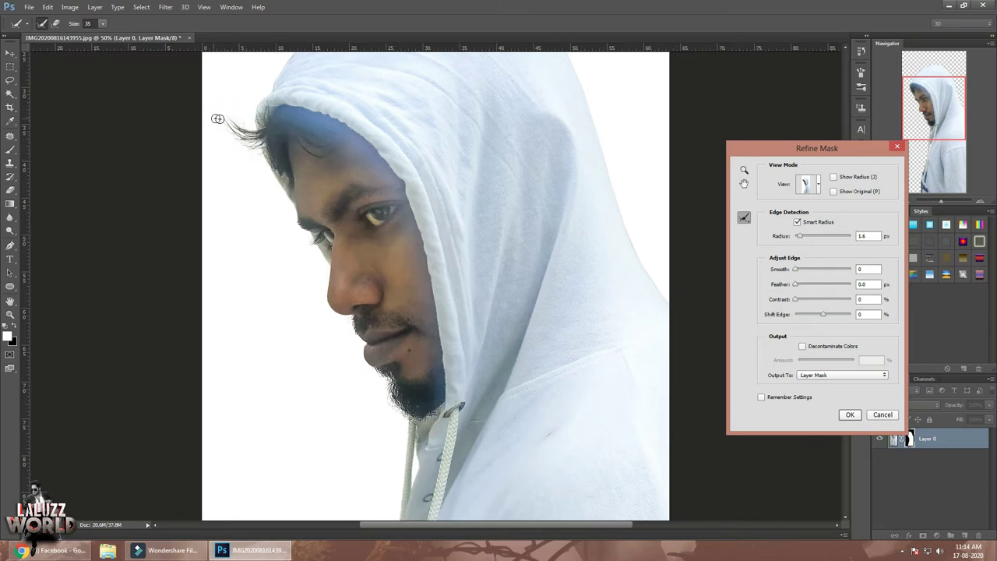
pyautogui.click(850, 415)
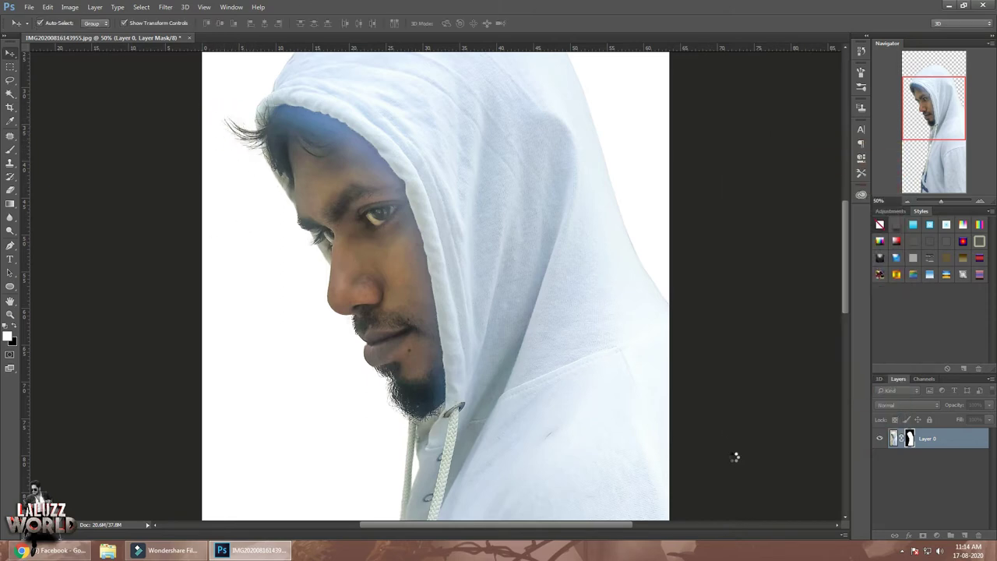
# Step: Extend the canvas with the Crop tool to add transparent space beside the man
pyautogui.click(908, 201)
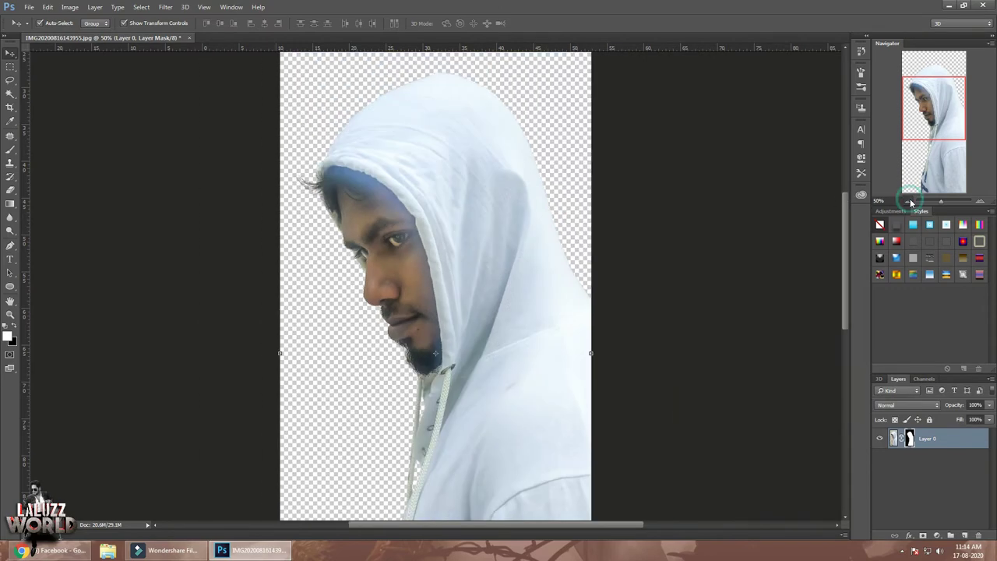
pyautogui.click(908, 201)
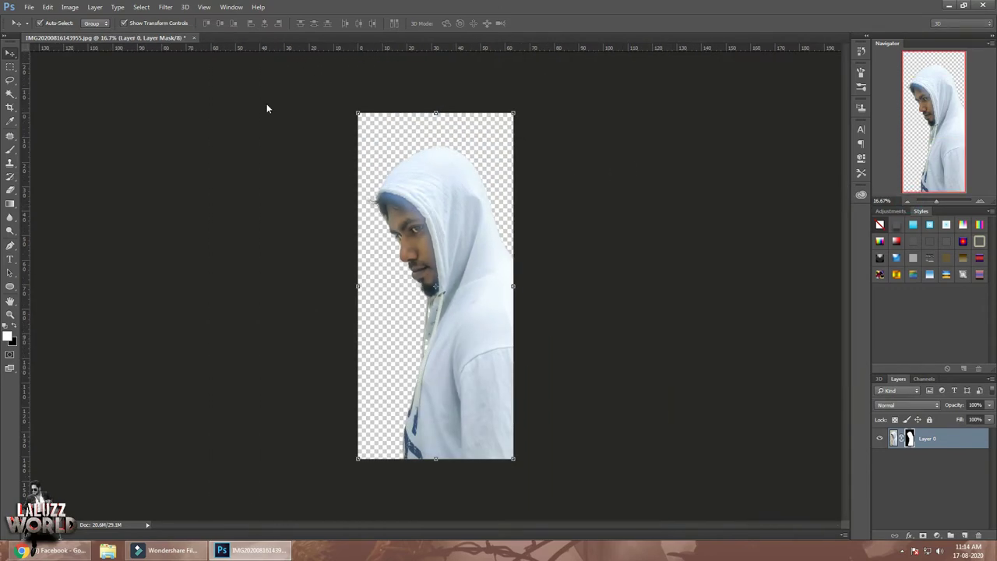
pyautogui.click(10, 108)
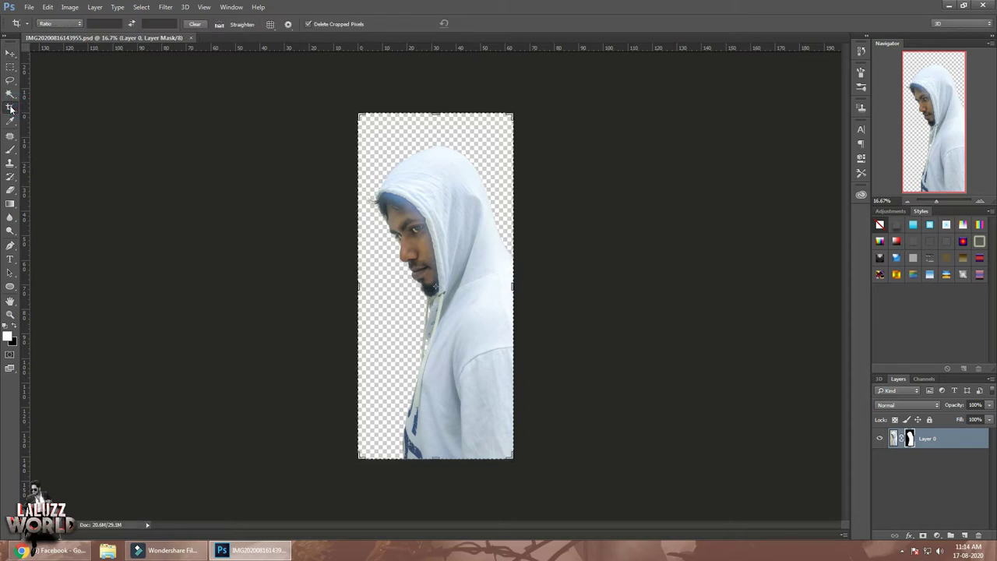
pyautogui.moveTo(353, 288); pyautogui.dragTo(339, 286)
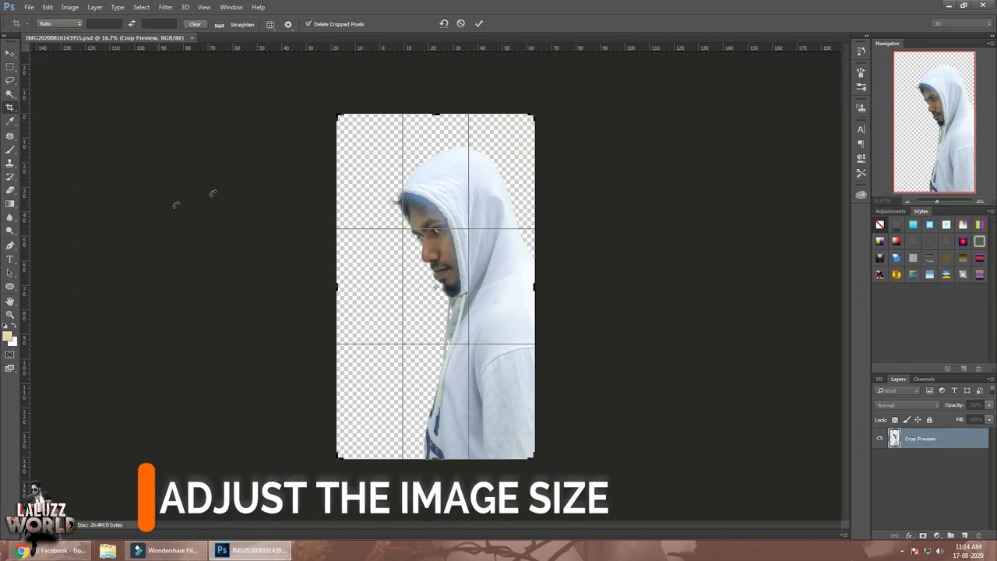
pyautogui.click(587, 185)
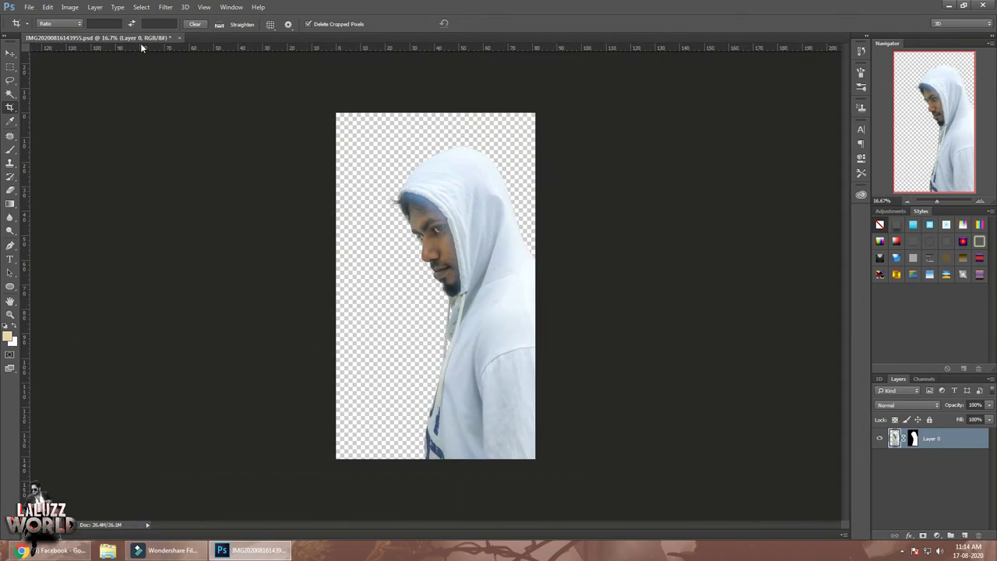
# Step: Resize the image to 2800 px tall (1613 × 2800) and view it at 25%
pyautogui.click(164, 7)
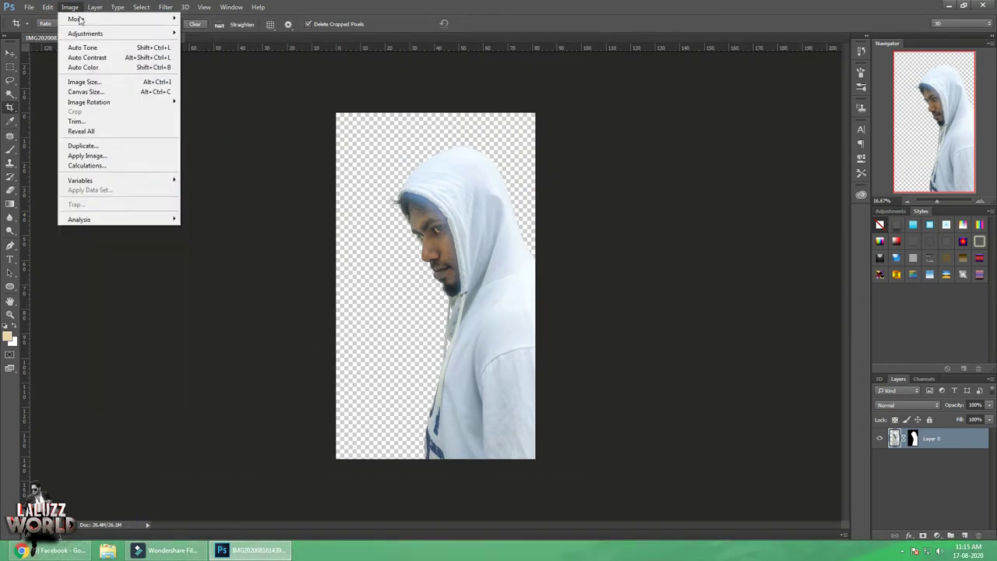
pyautogui.click(85, 81)
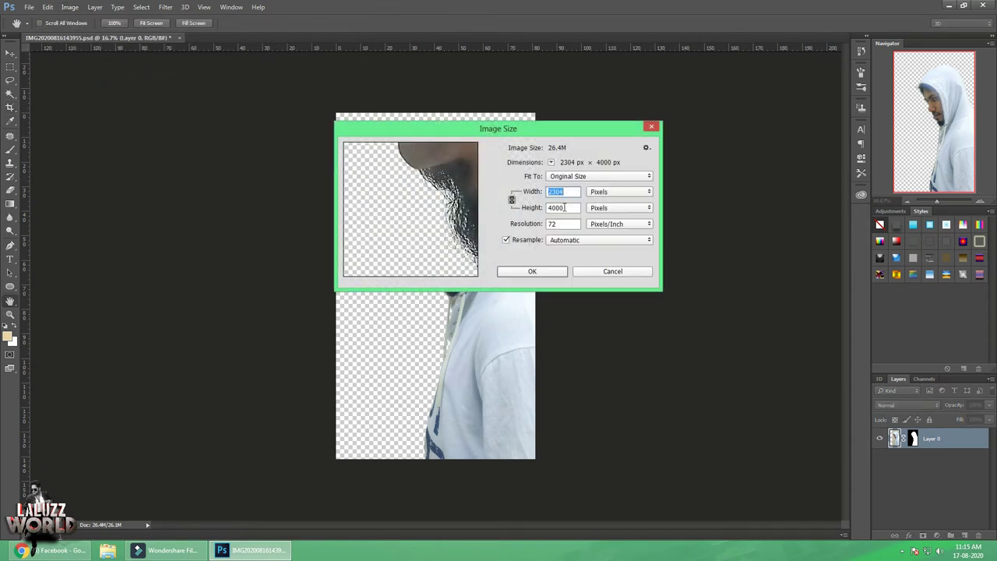
pyautogui.click(539, 207)
pyautogui.write('2800')
pyautogui.click(540, 269)
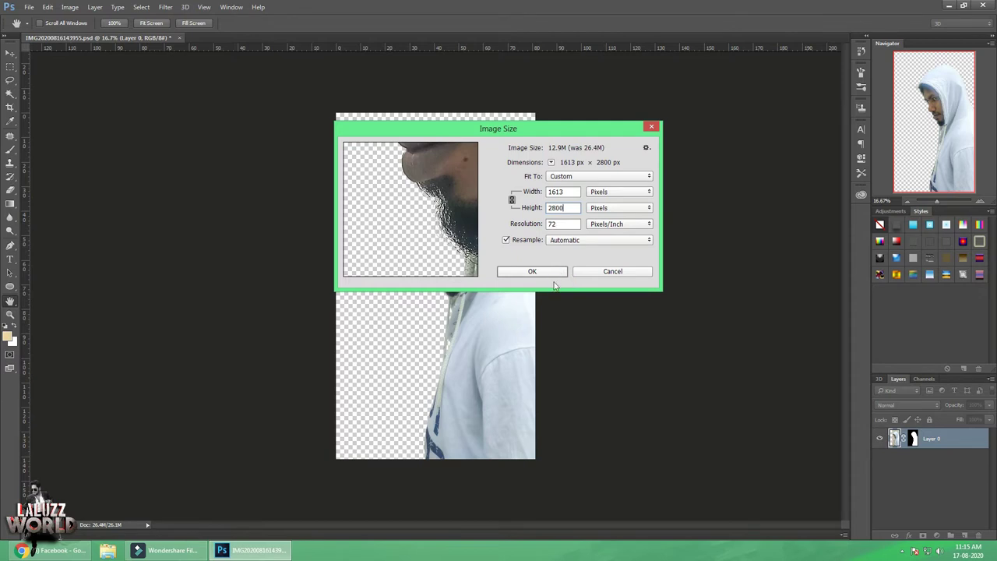
pyautogui.press('c')
pyautogui.click(981, 203)
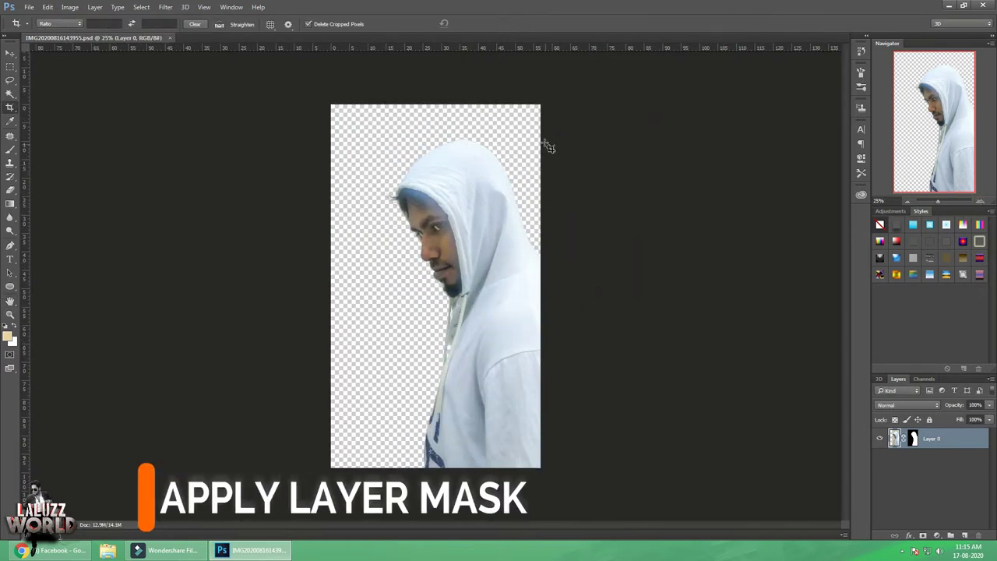
# Step: Apply Layer 0's mask permanently
pyautogui.press('v')
pyautogui.rightClick(913, 438)
pyautogui.click(904, 367)
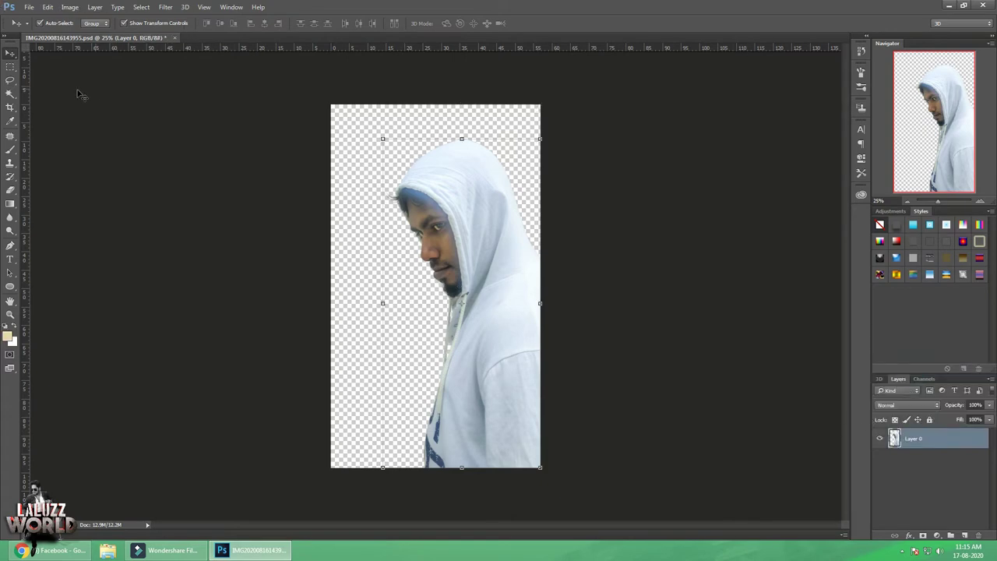
# Step: Run Camera Raw again with Exposure -0.15 and Contrast +3
pyautogui.click(174, 8)
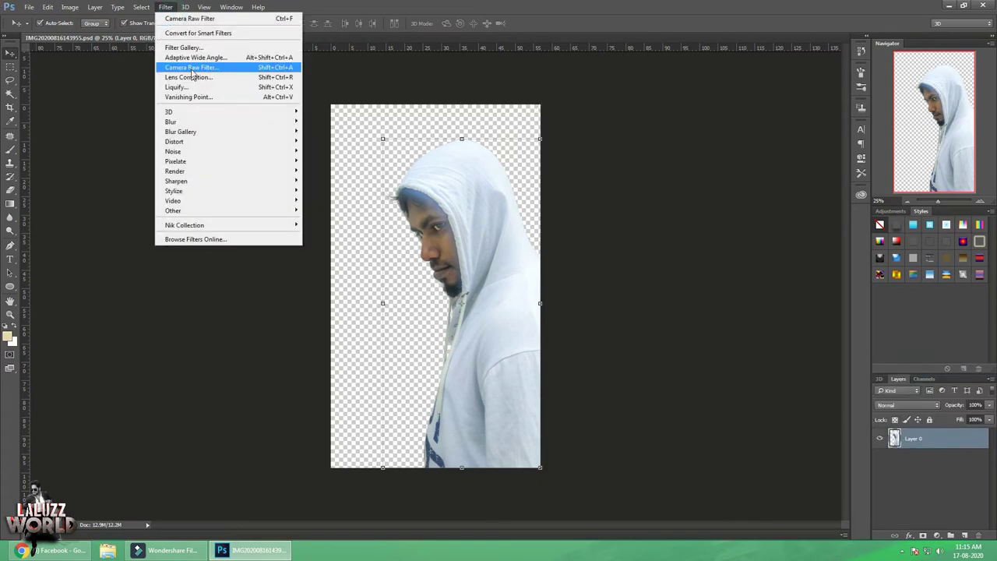
pyautogui.click(192, 69)
pyautogui.moveTo(722, 224); pyautogui.dragTo(718, 373)
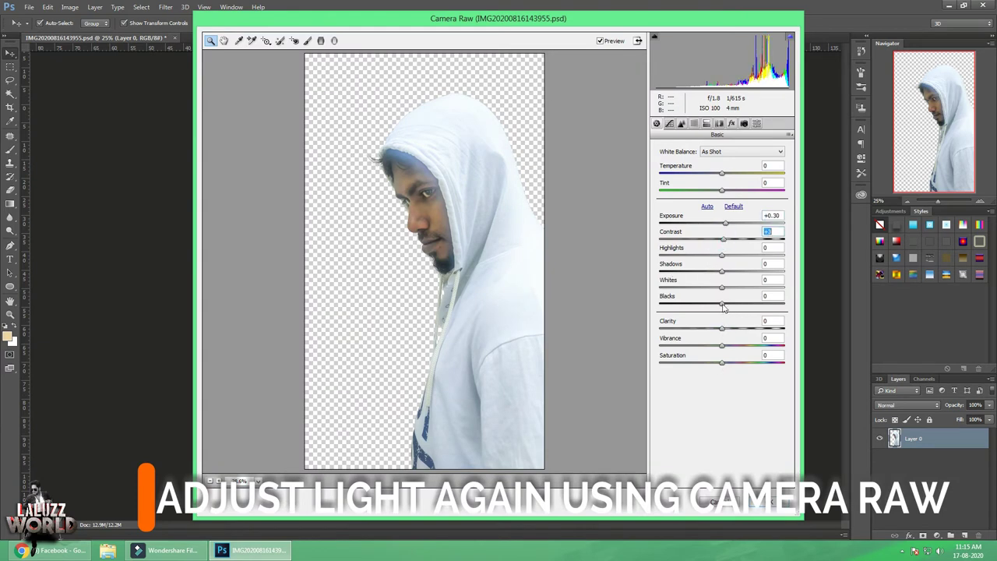
pyautogui.moveTo(725, 225); pyautogui.dragTo(719, 225)
pyautogui.click(769, 502)
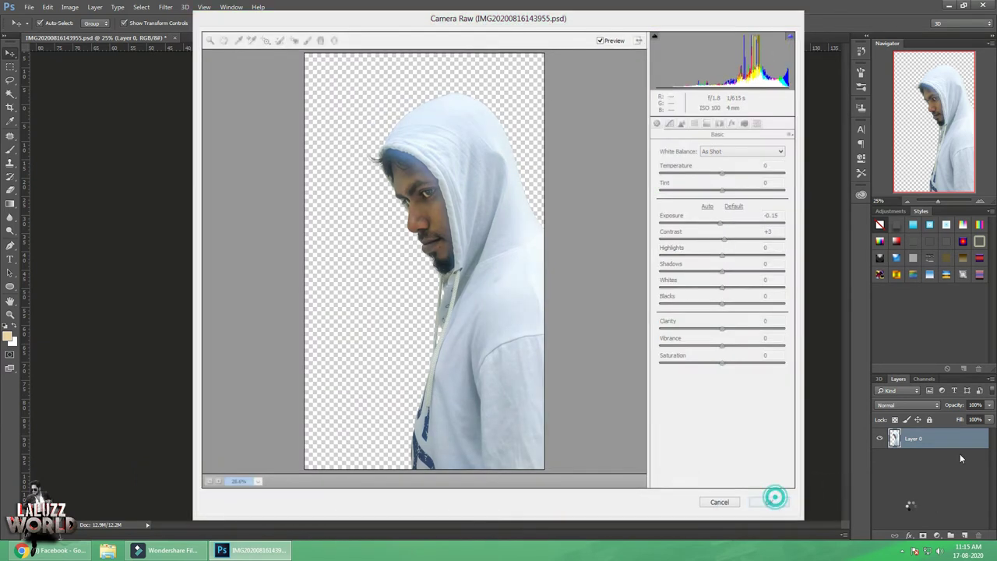
pyautogui.click(938, 536)
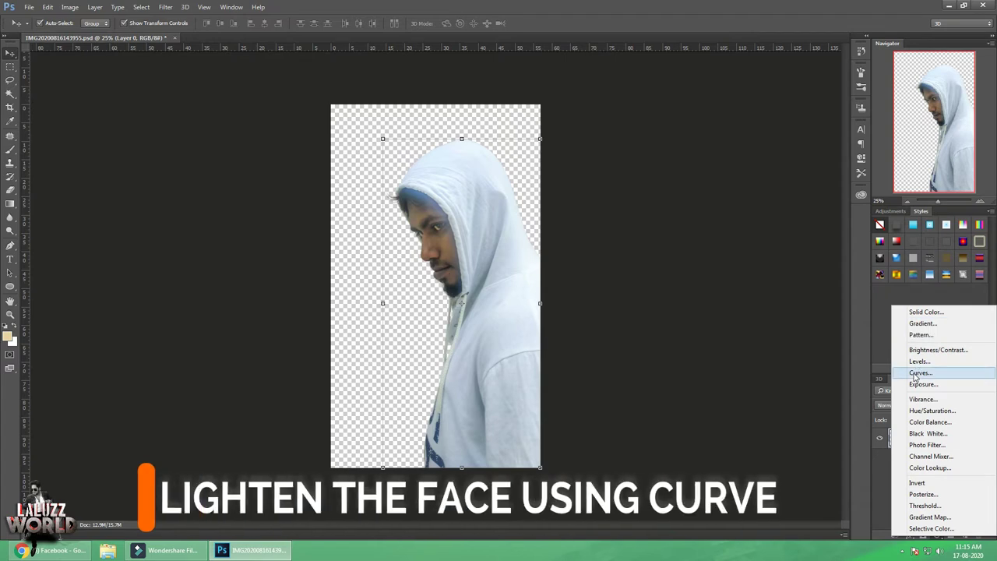
# Step: Add a raised Curves layer, invert its mask, and paint the brightening onto the face
pyautogui.click(921, 373)
pyautogui.moveTo(791, 220); pyautogui.dragTo(786, 212)
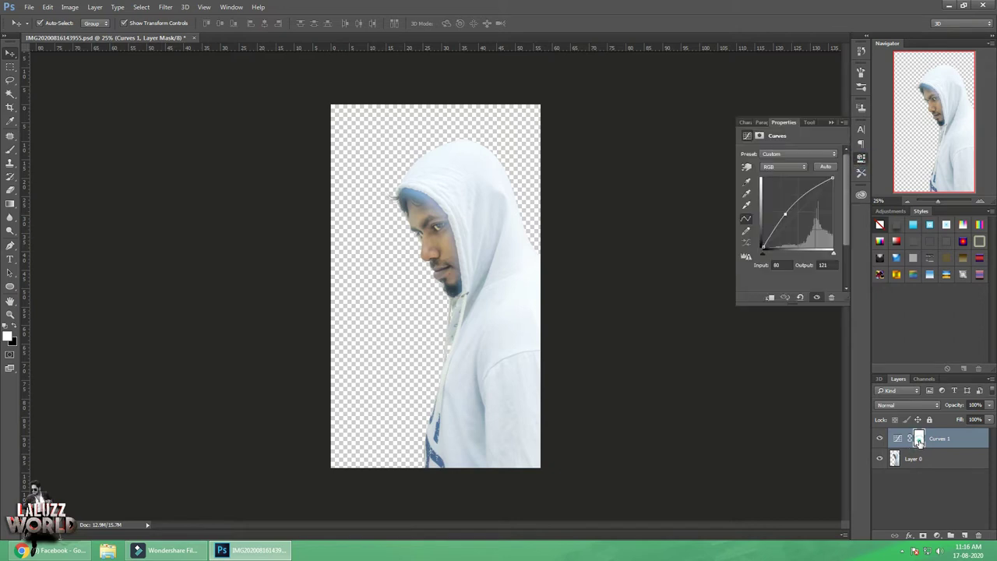
pyautogui.click(920, 441)
pyautogui.click(811, 273)
pyautogui.press('b')
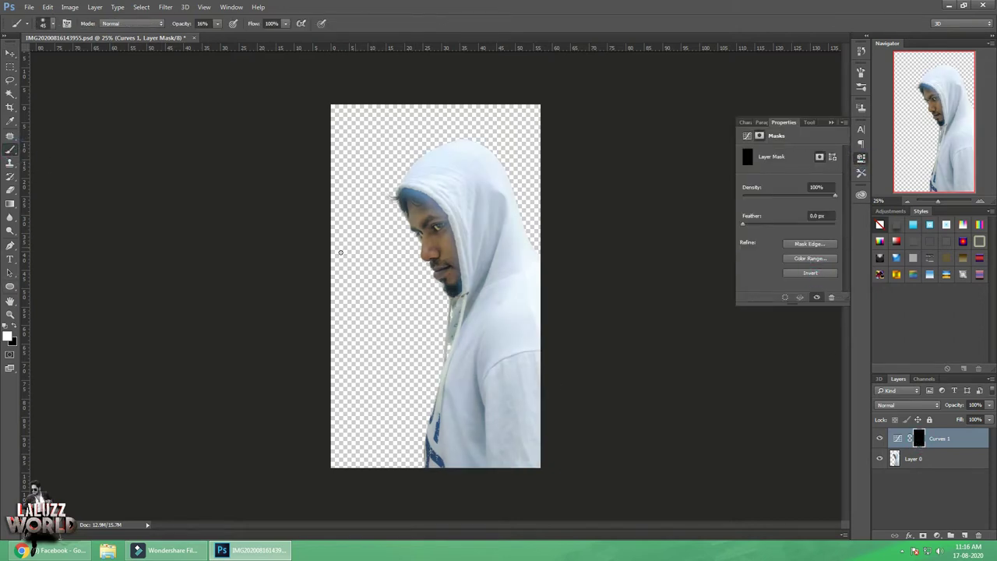
pyautogui.press(']')
pyautogui.press(']')
pyautogui.press(']')
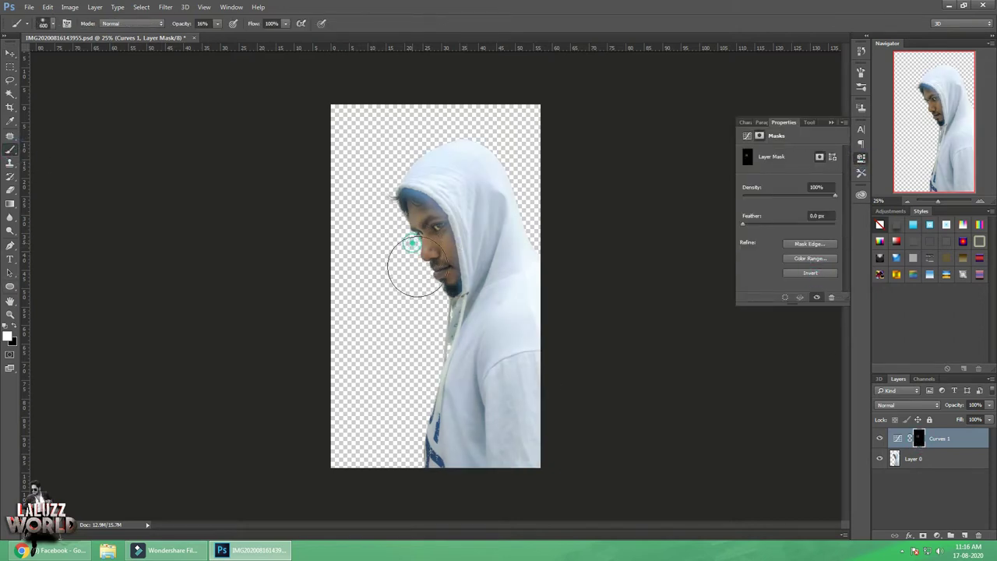
pyautogui.moveTo(404, 228); pyautogui.dragTo(419, 311)
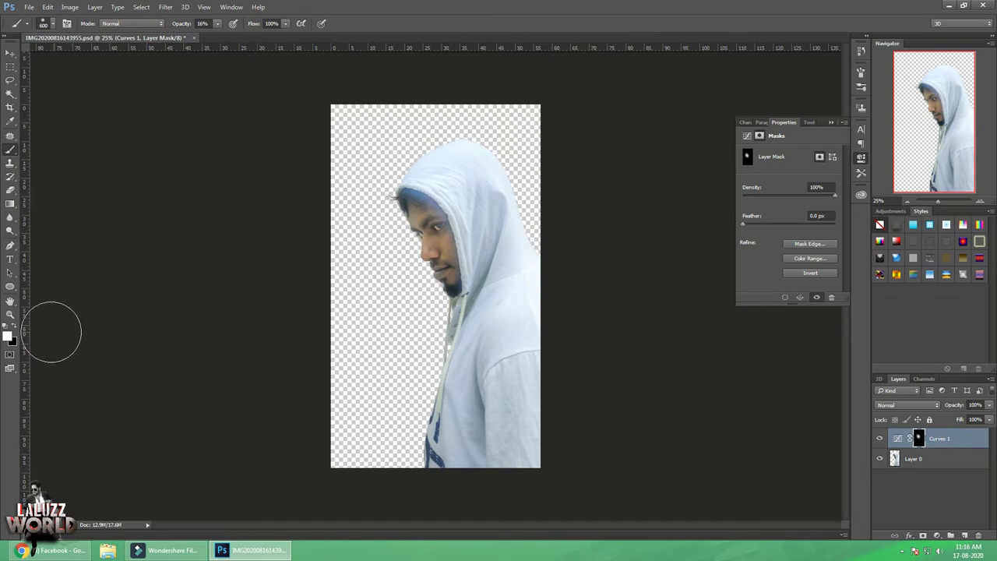
# Step: Mask the brightening off the hair in black at 100% opacity, then touch up the face
pyautogui.click(15, 325)
pyautogui.moveTo(434, 172); pyautogui.dragTo(416, 179)
pyautogui.click(217, 23)
pyautogui.moveTo(220, 35); pyautogui.dragTo(272, 36)
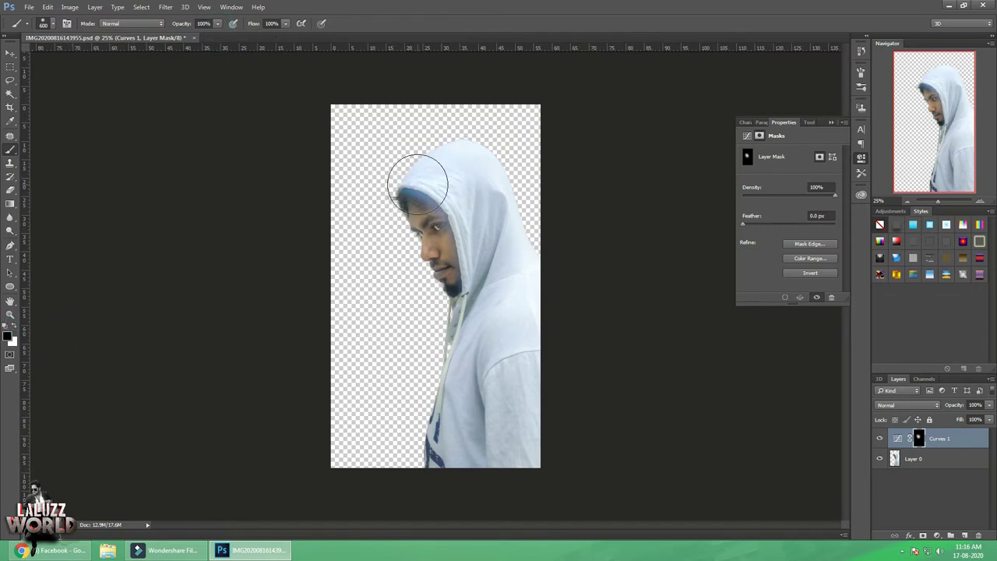
pyautogui.click(395, 195)
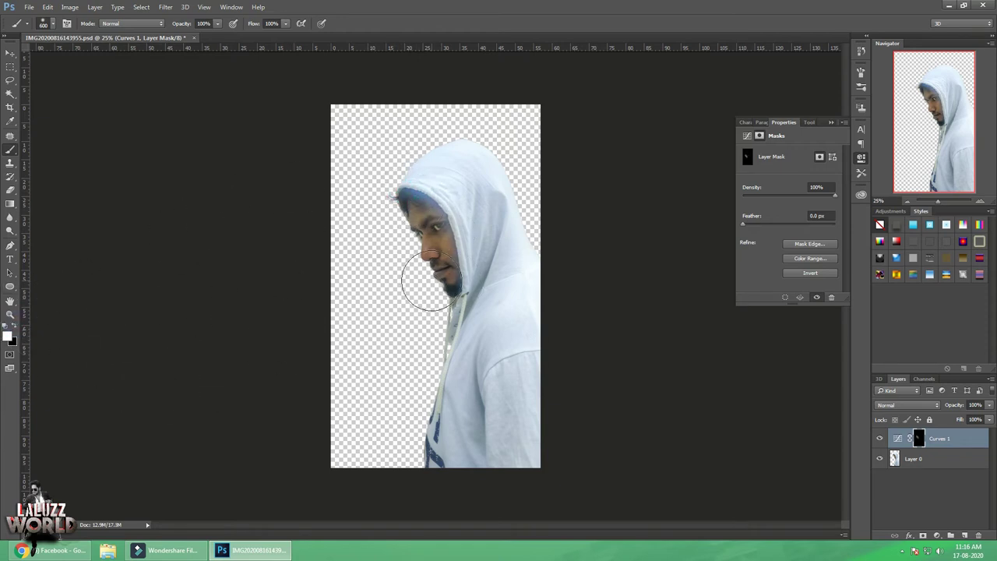
pyautogui.moveTo(416, 279)
pyautogui.mouseDown()
pyautogui.moveTo(427, 255)
pyautogui.moveTo(425, 286)
pyautogui.mouseUp()
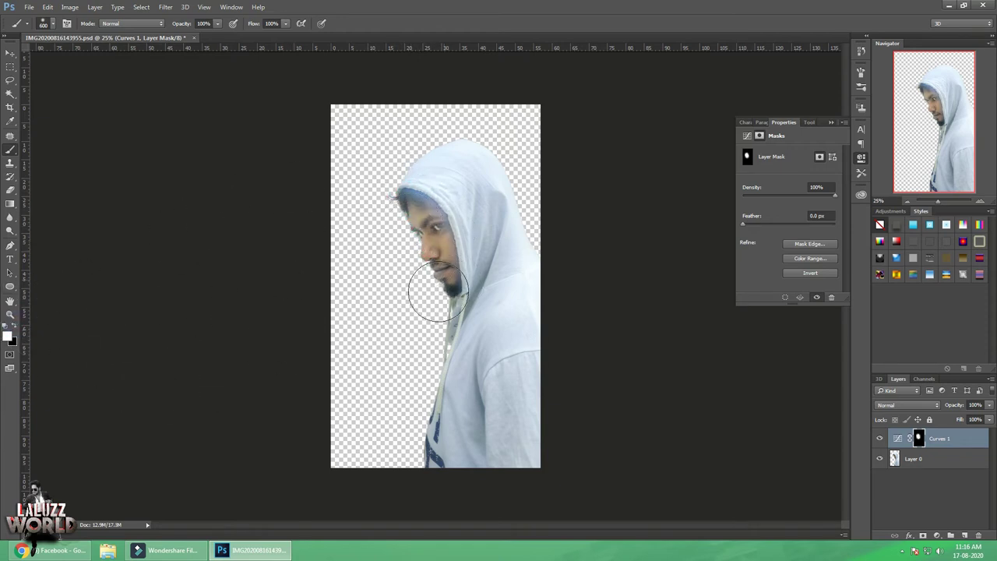
# Step: Merge Layer 0 and Curves 1 into one layer, then duplicate it
pyautogui.click(10, 55)
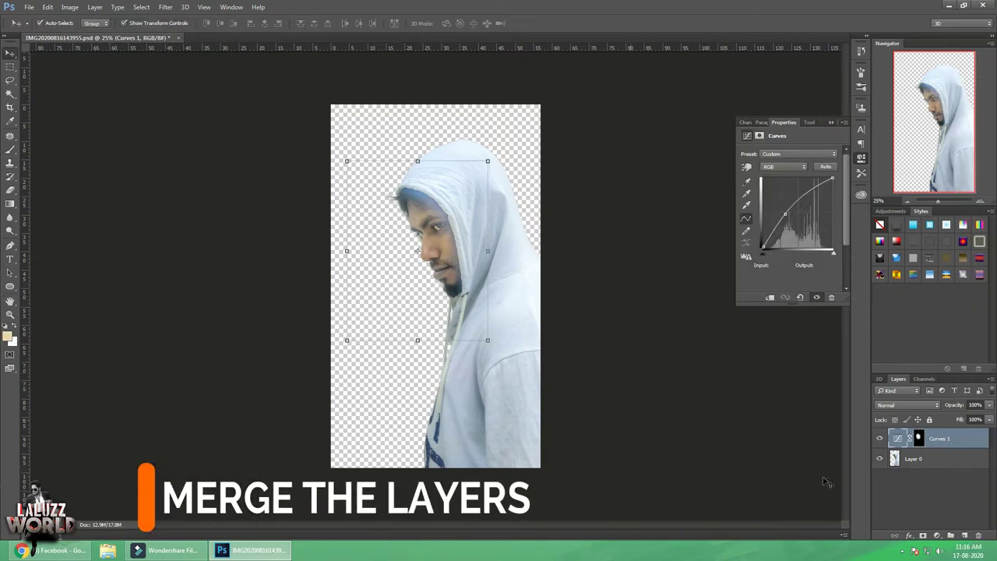
pyautogui.keyDown('shift'); pyautogui.click(928, 457); pyautogui.keyUp('shift')
pyautogui.rightClick(939, 464)
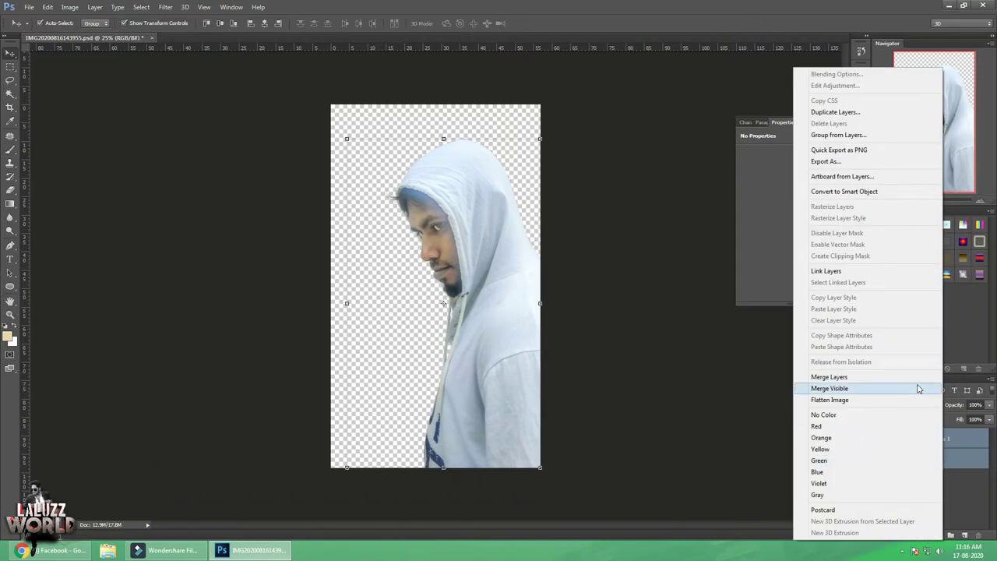
pyautogui.click(838, 377)
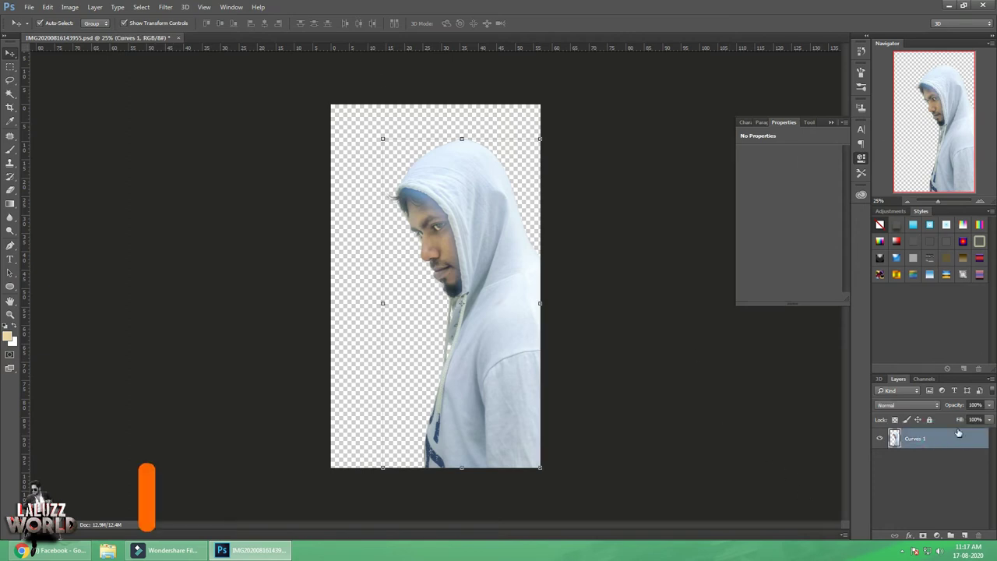
pyautogui.hotkey('ctrl', 'j')
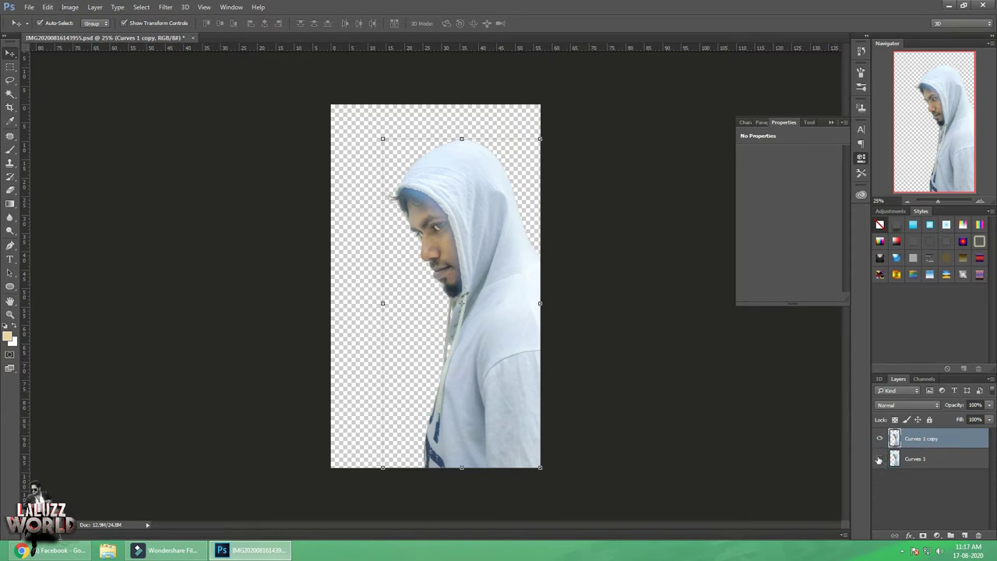
# Step: Convert the copy to black and white with Reds 73, Cyans 62, Blues -48, no tint
pyautogui.click(69, 7)
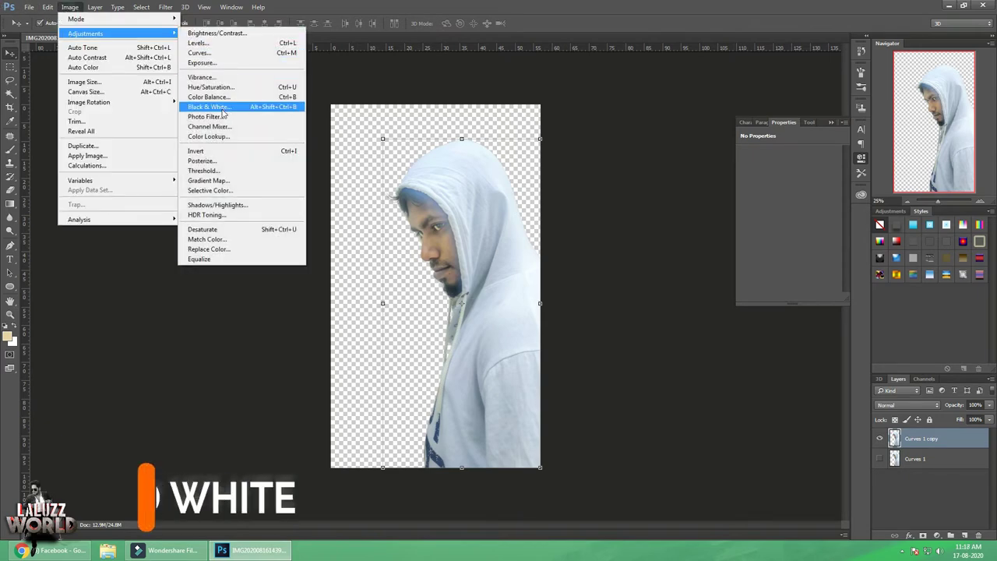
pyautogui.click(222, 104)
pyautogui.moveTo(738, 246); pyautogui.dragTo(752, 246)
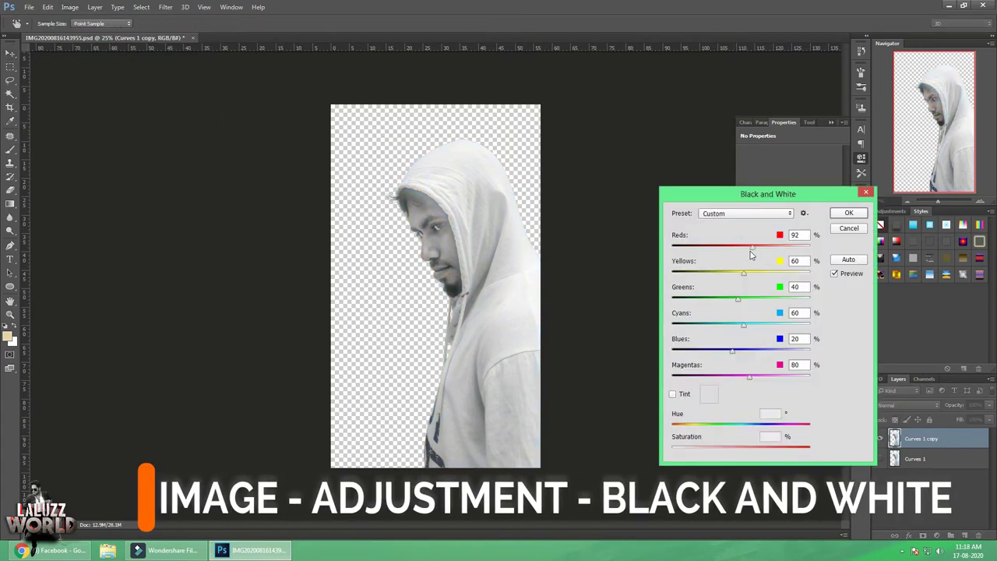
pyautogui.moveTo(744, 325); pyautogui.dragTo(730, 328)
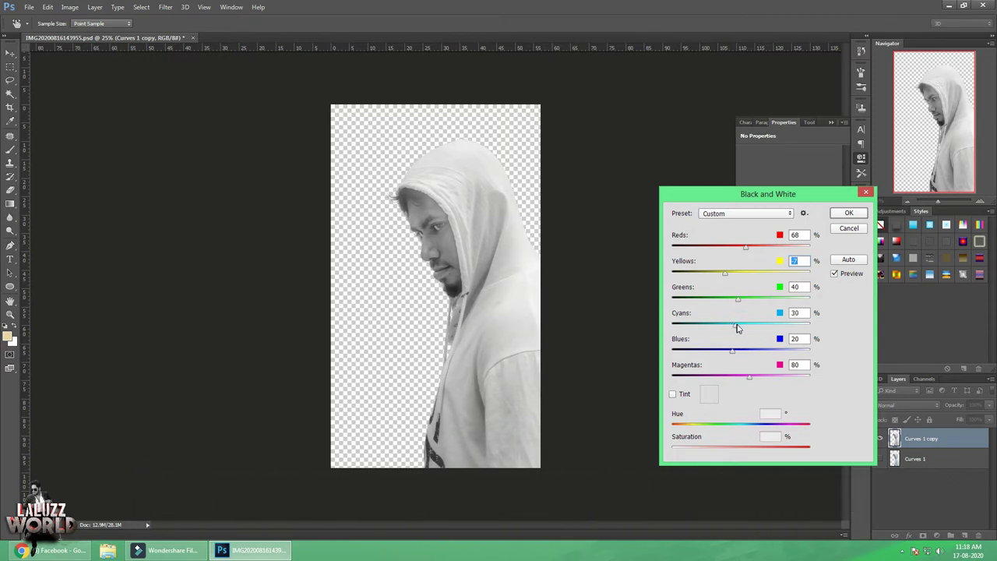
pyautogui.moveTo(755, 329)
pyautogui.mouseDown()
pyautogui.moveTo(740, 356)
pyautogui.moveTo(713, 356)
pyautogui.mouseUp()
pyautogui.click(672, 394)
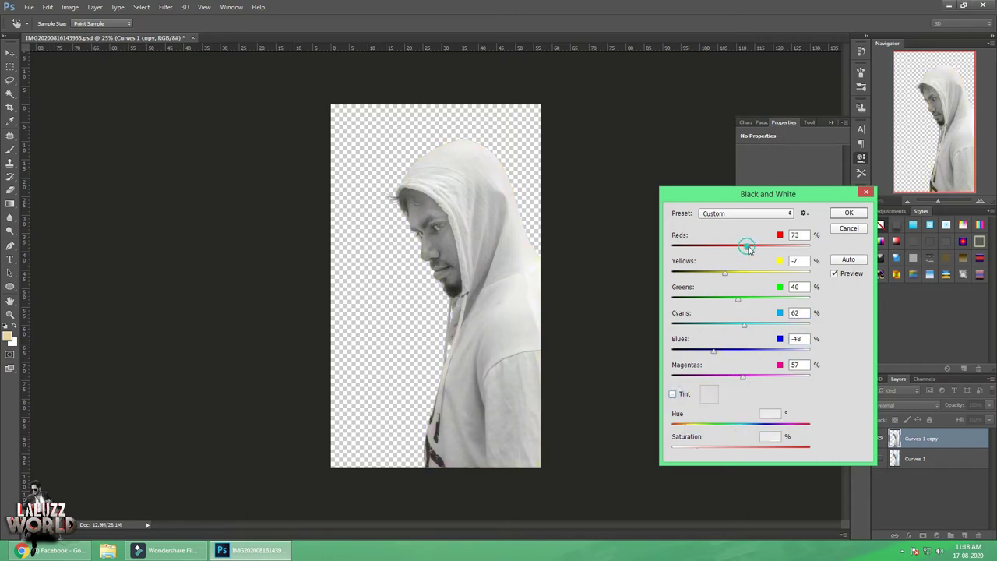
pyautogui.moveTo(749, 247); pyautogui.dragTo(757, 249)
pyautogui.click(840, 216)
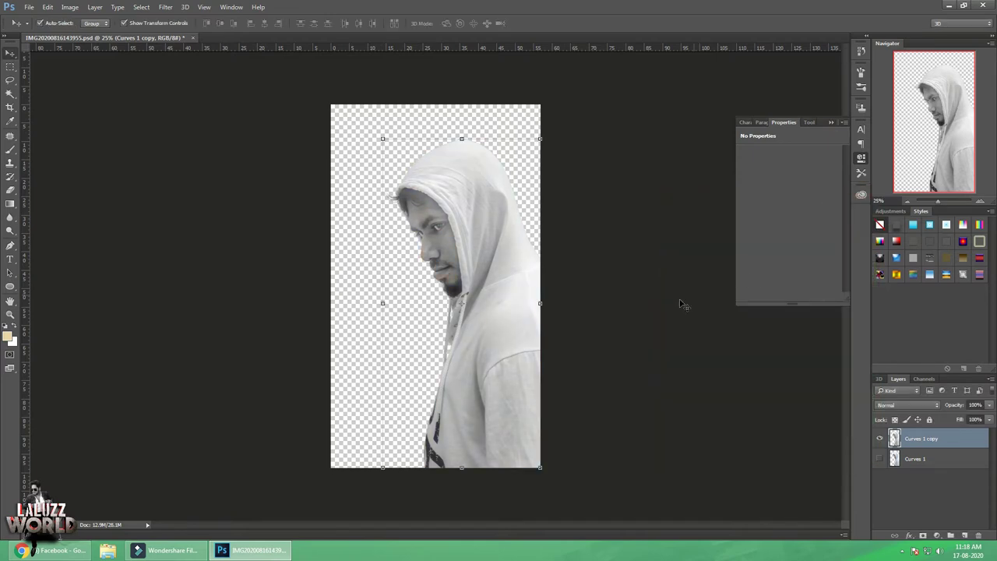
pyautogui.click(646, 316)
# Step: Open 54043hd.jpg and copy it into the hooded-man document as a new layer
pyautogui.click(28, 7)
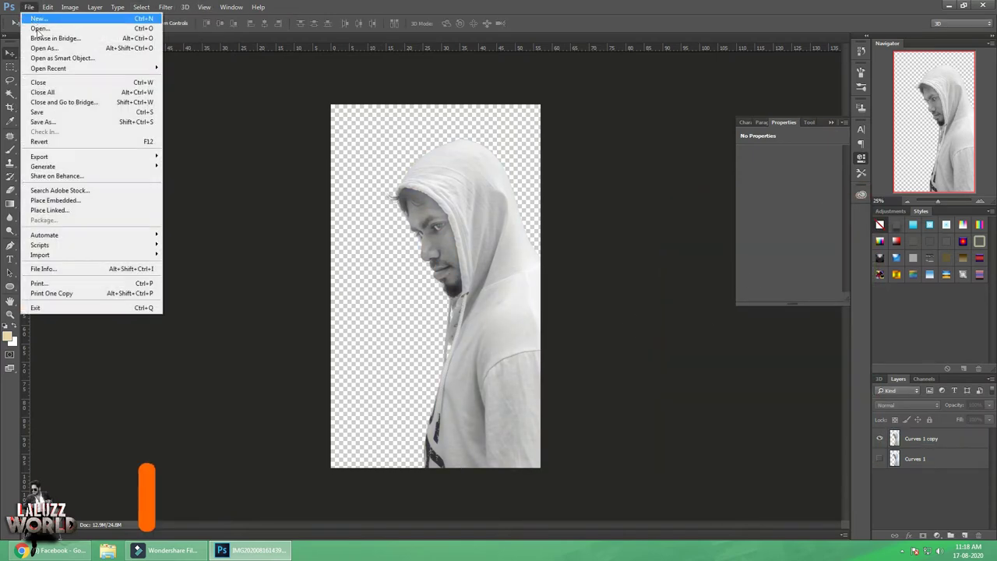
pyautogui.click(35, 29)
pyautogui.click(409, 263)
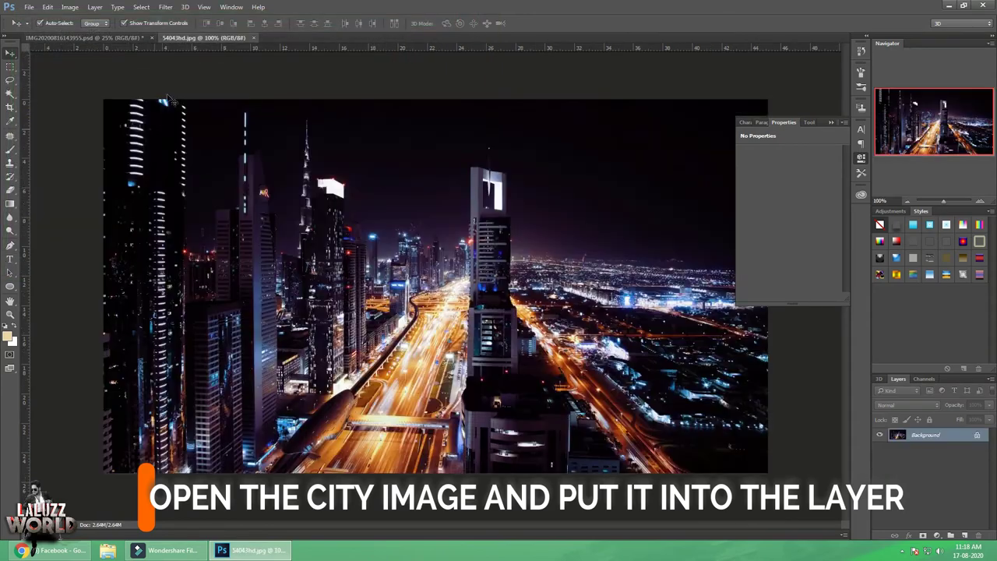
pyautogui.moveTo(257, 38); pyautogui.dragTo(274, 93)
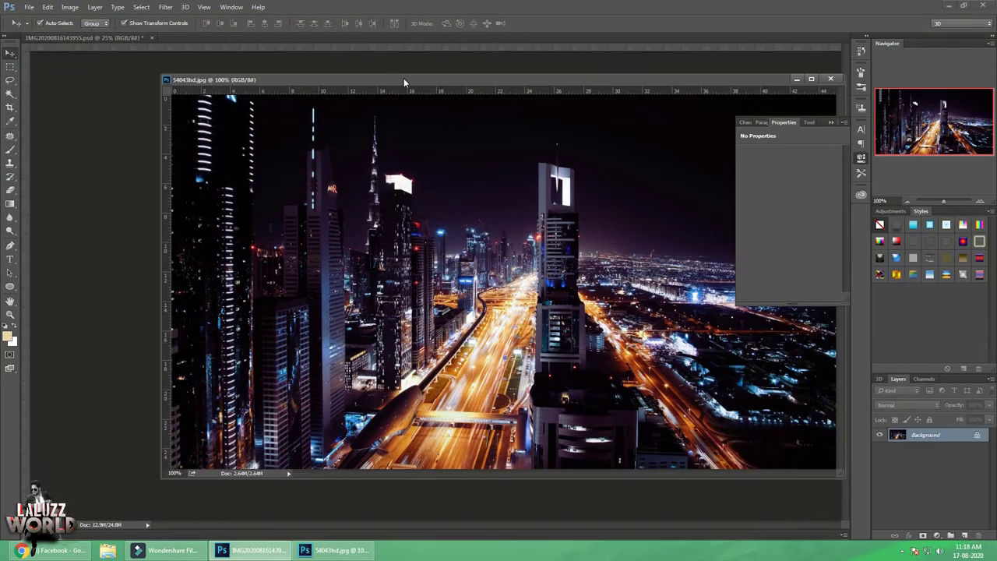
pyautogui.moveTo(404, 78); pyautogui.dragTo(617, 52)
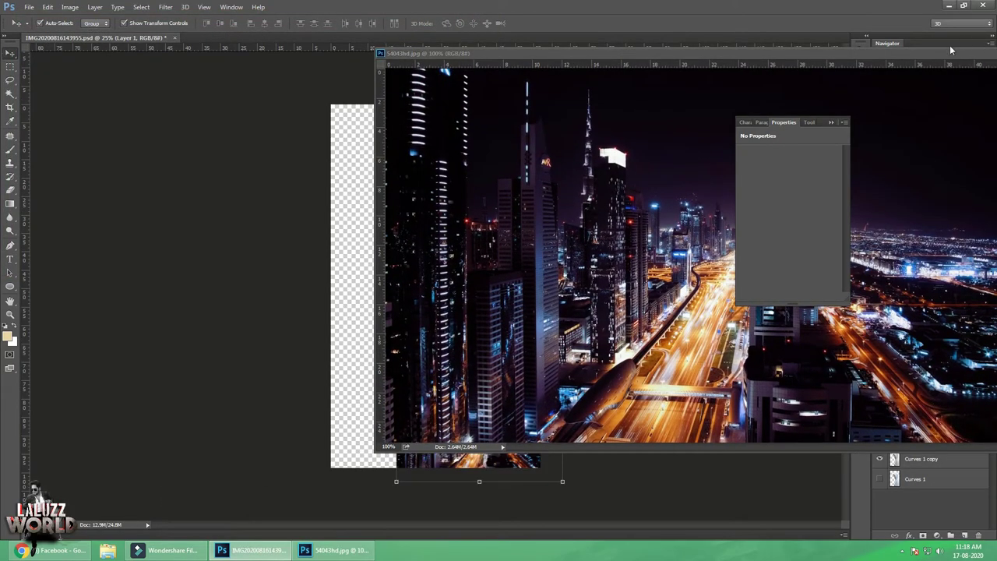
pyautogui.moveTo(950, 50); pyautogui.dragTo(225, 103)
pyautogui.click(339, 101)
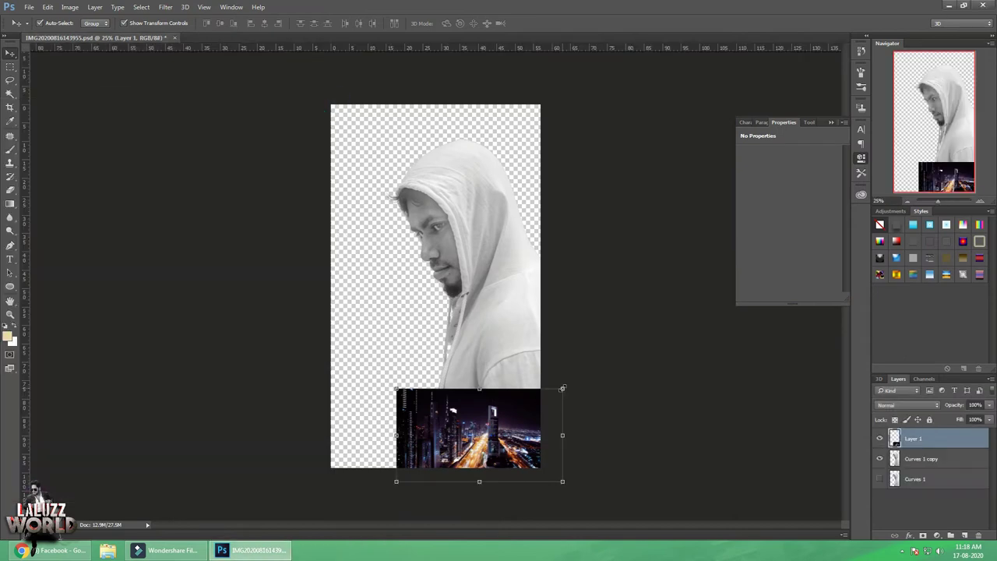
# Step: Scale the city layer to about 370% and position it over the figure
pyautogui.moveTo(563, 388)
pyautogui.mouseDown()
pyautogui.moveTo(626, 335)
pyautogui.moveTo(590, 329)
pyautogui.mouseUp()
pyautogui.moveTo(267, 307)
pyautogui.mouseDown()
pyautogui.moveTo(491, 300)
pyautogui.moveTo(706, 364)
pyautogui.moveTo(657, 382)
pyautogui.mouseUp()
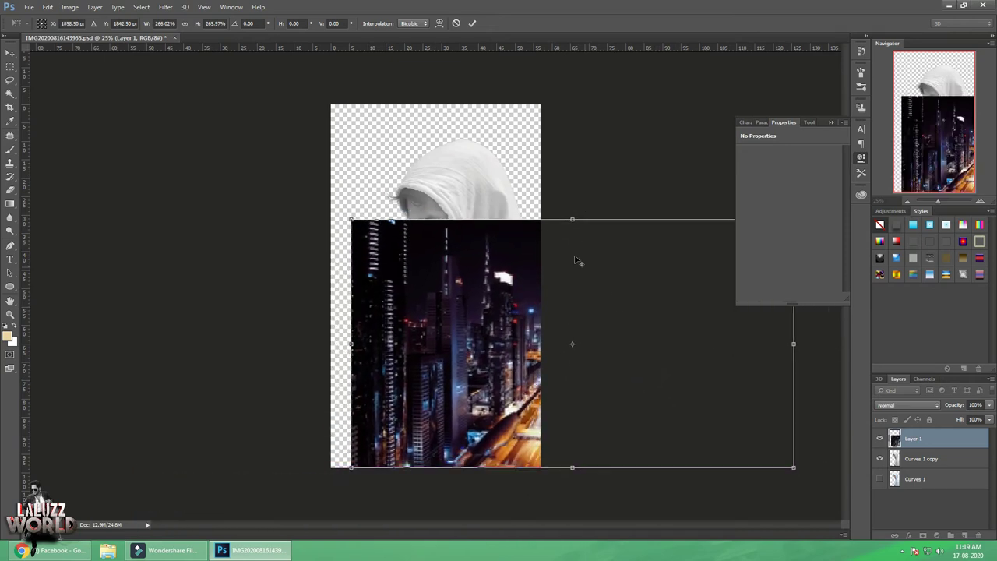
pyautogui.moveTo(351, 220); pyautogui.dragTo(305, 178)
pyautogui.moveTo(448, 331); pyautogui.dragTo(440, 315)
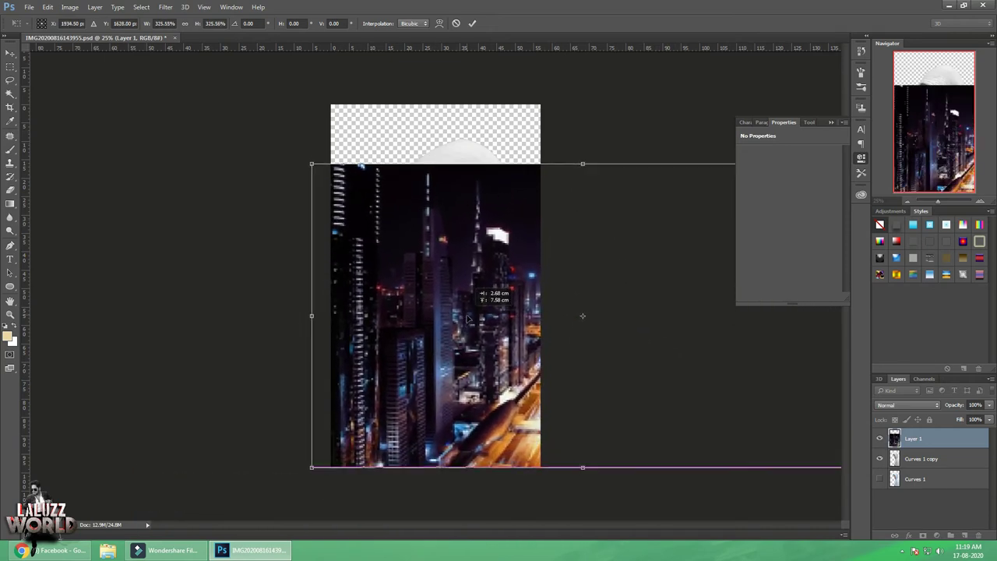
pyautogui.moveTo(297, 164); pyautogui.dragTo(263, 143)
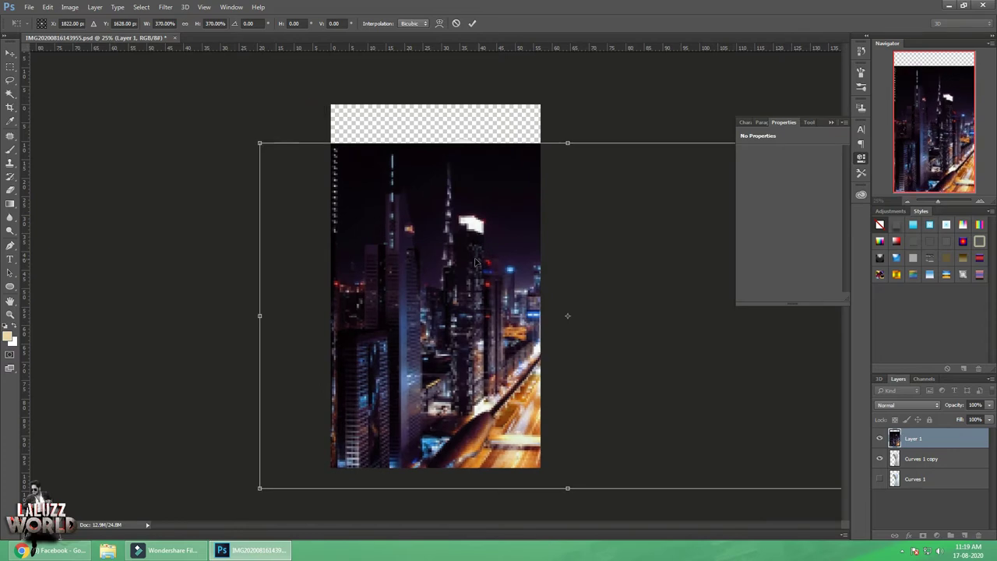
pyautogui.moveTo(484, 263); pyautogui.dragTo(467, 260)
pyautogui.press('Return')
# Step: Clip city Layer 1 to the man's silhouette, then add masks to Layer 1 and Curves 1 copy
pyautogui.rightClick(926, 445)
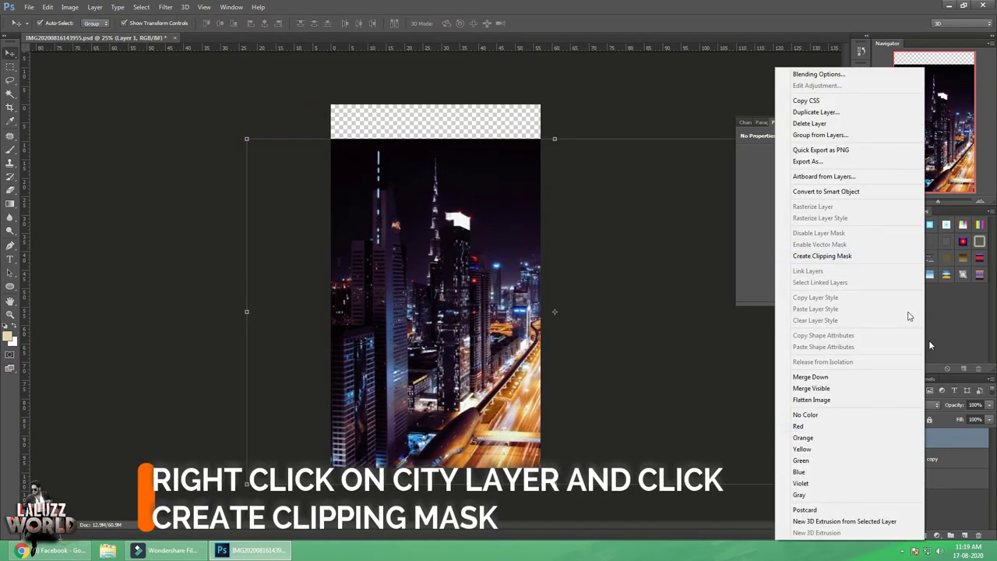
pyautogui.click(879, 261)
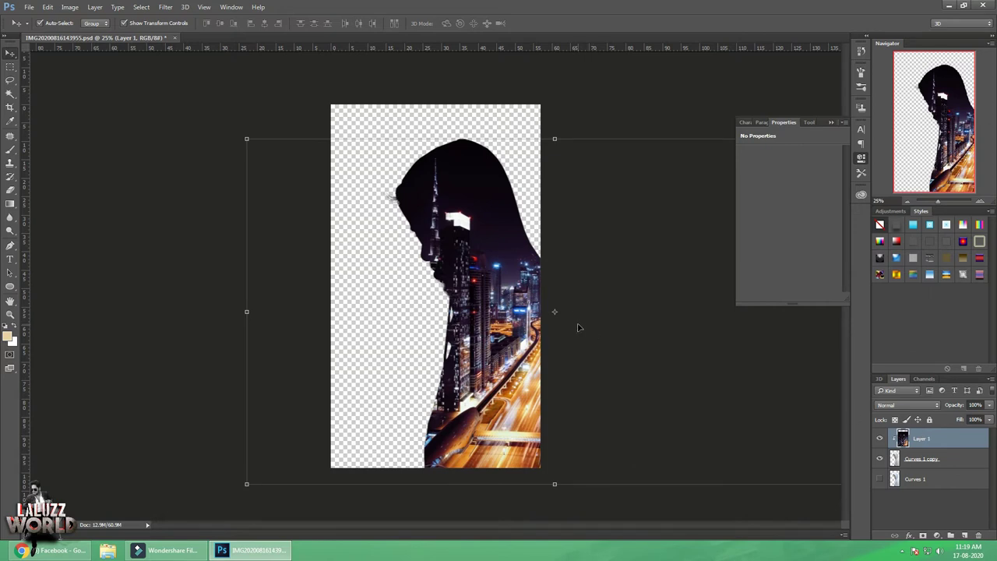
pyautogui.click(923, 537)
pyautogui.click(971, 462)
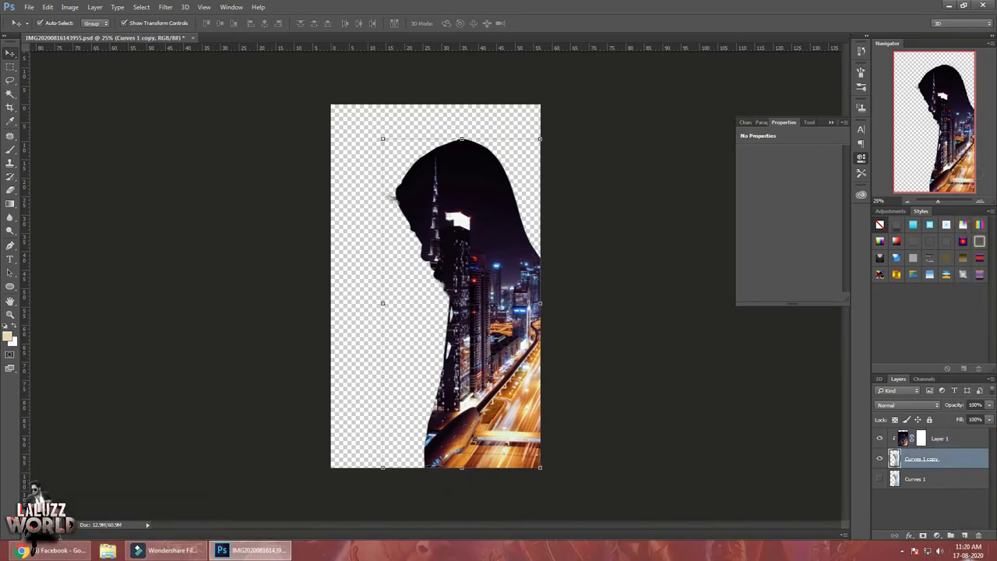
pyautogui.click(924, 536)
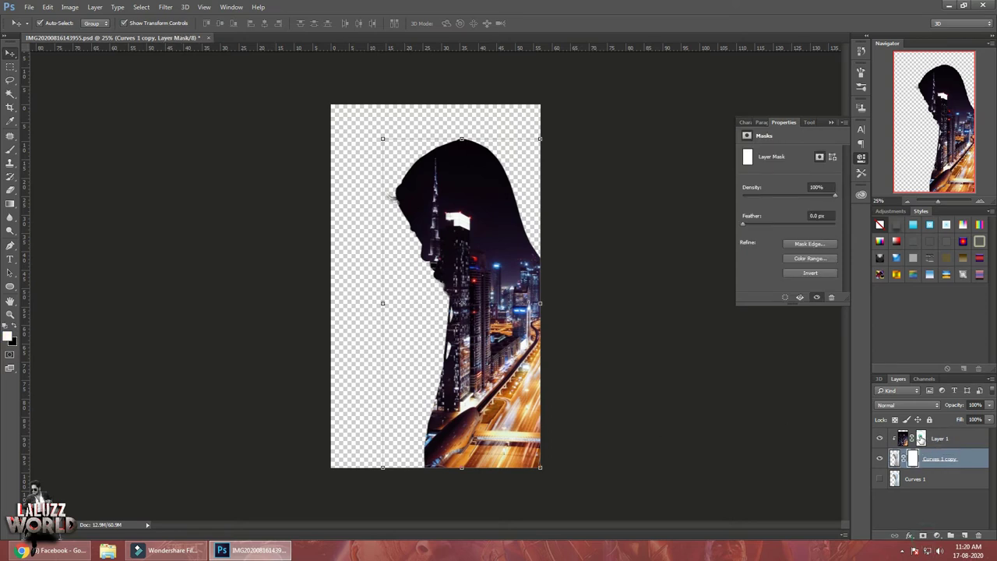
# Step: Invert Layer 1's mask and paint white to reveal the city through the lower body
pyautogui.click(921, 438)
pyautogui.click(814, 275)
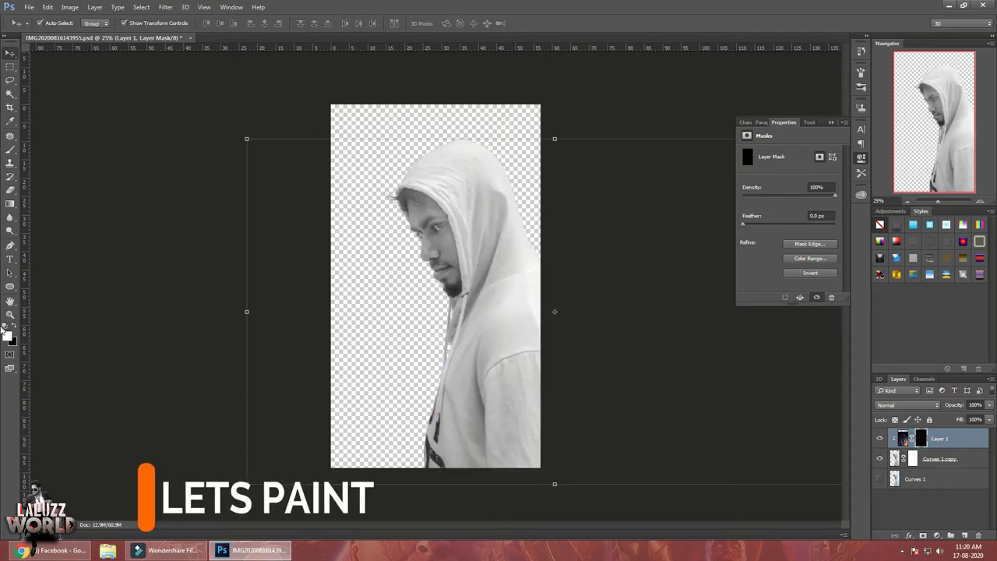
pyautogui.click(9, 150)
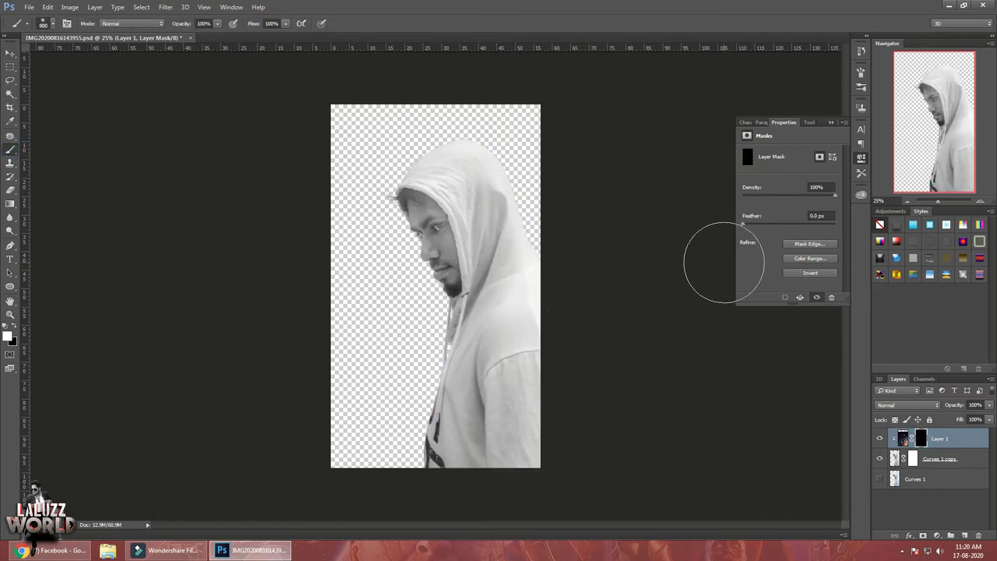
pyautogui.moveTo(516, 412)
pyautogui.mouseDown()
pyautogui.moveTo(475, 456)
pyautogui.moveTo(535, 223)
pyautogui.mouseUp()
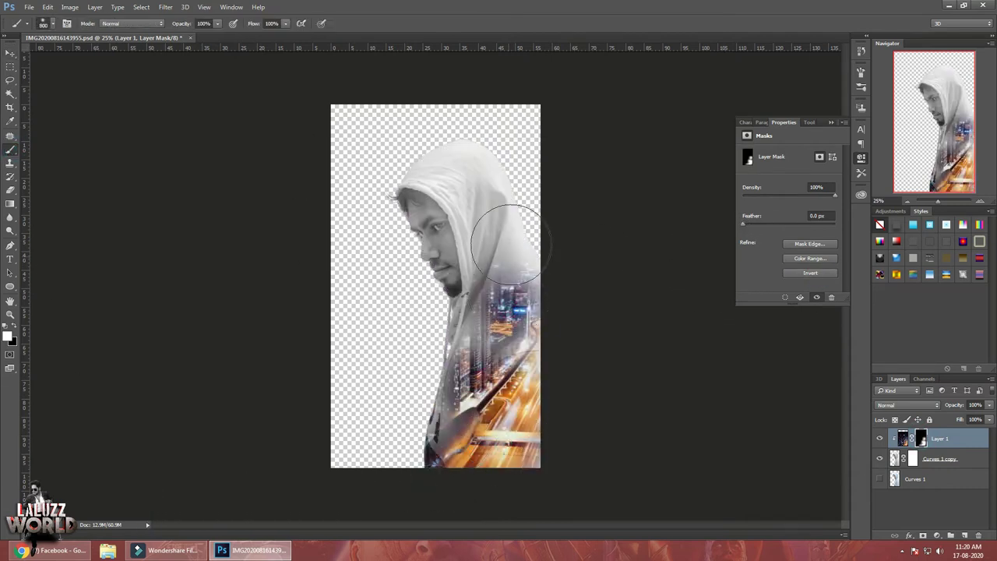
pyautogui.moveTo(496, 190)
pyautogui.mouseDown()
pyautogui.moveTo(522, 288)
pyautogui.moveTo(517, 179)
pyautogui.moveTo(546, 312)
pyautogui.moveTo(468, 223)
pyautogui.moveTo(579, 321)
pyautogui.mouseUp()
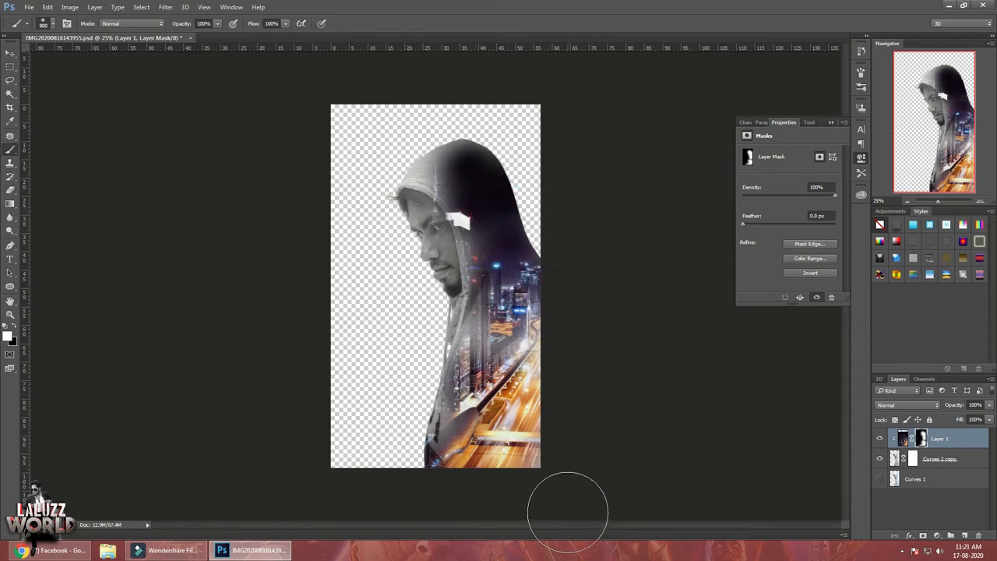
# Step: Paint black at 32% opacity on Layer 1's mask to fade the city over the hood and neck
pyautogui.click(913, 460)
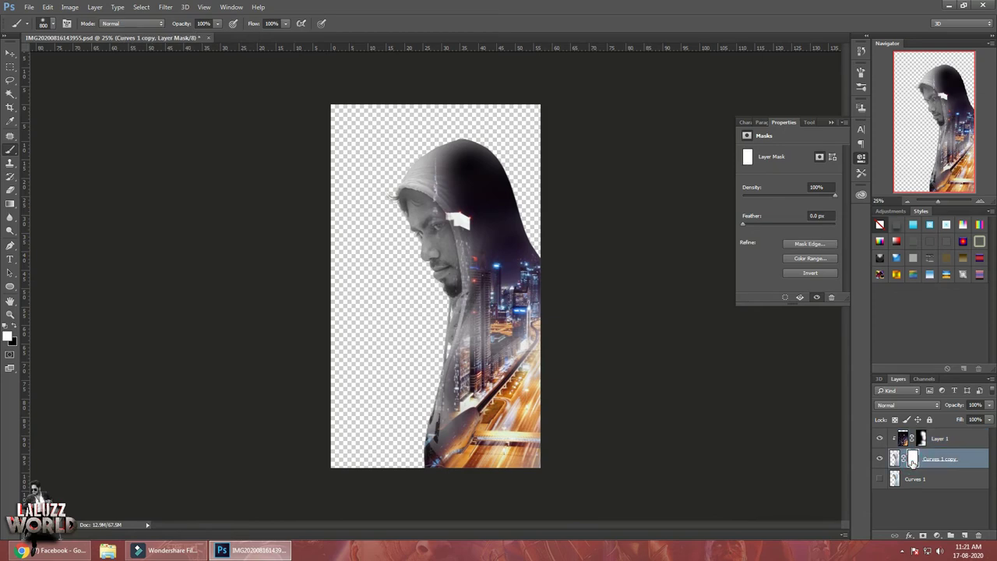
pyautogui.click(922, 439)
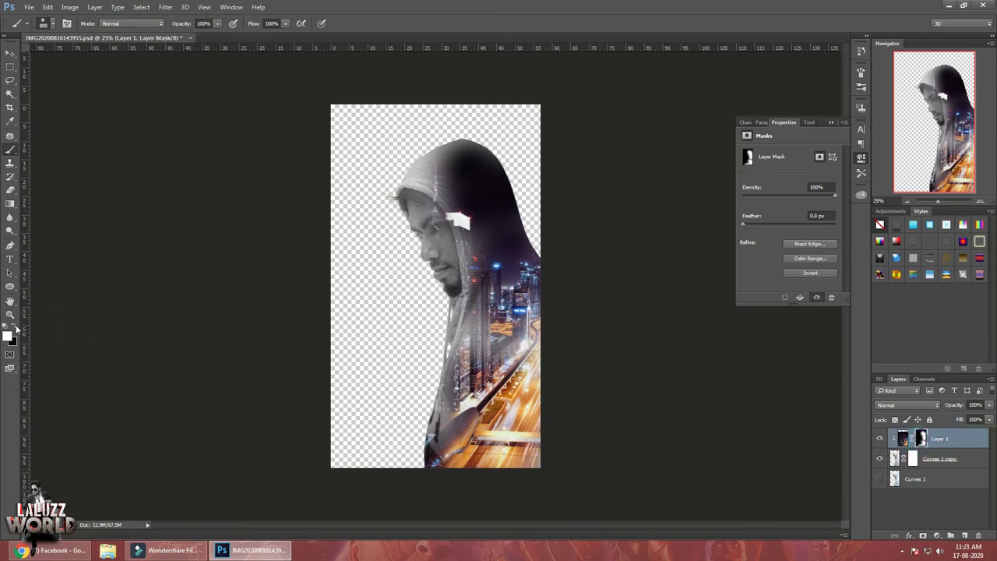
pyautogui.press('x')
pyautogui.moveTo(218, 23); pyautogui.dragTo(184, 35)
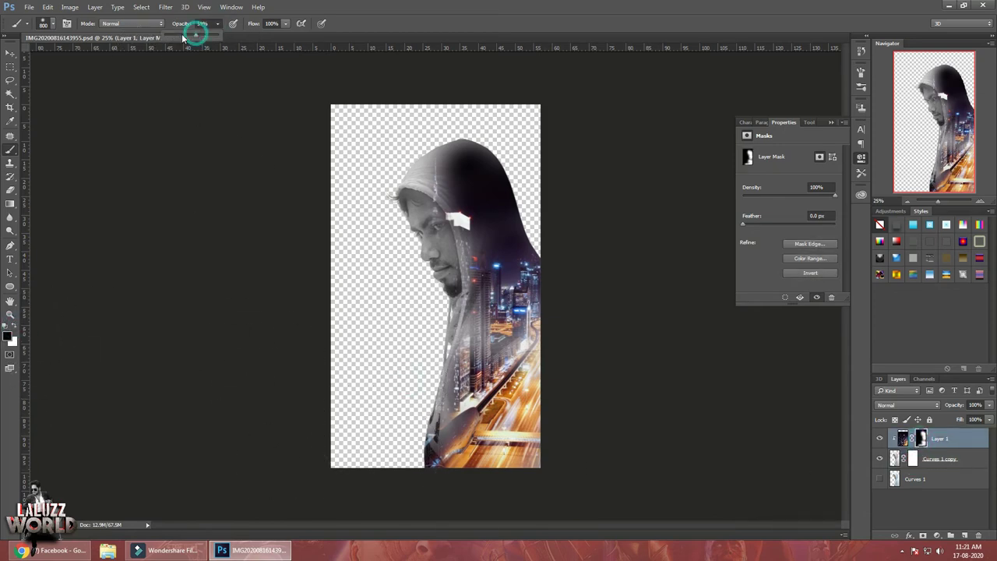
pyautogui.moveTo(434, 343); pyautogui.dragTo(483, 211)
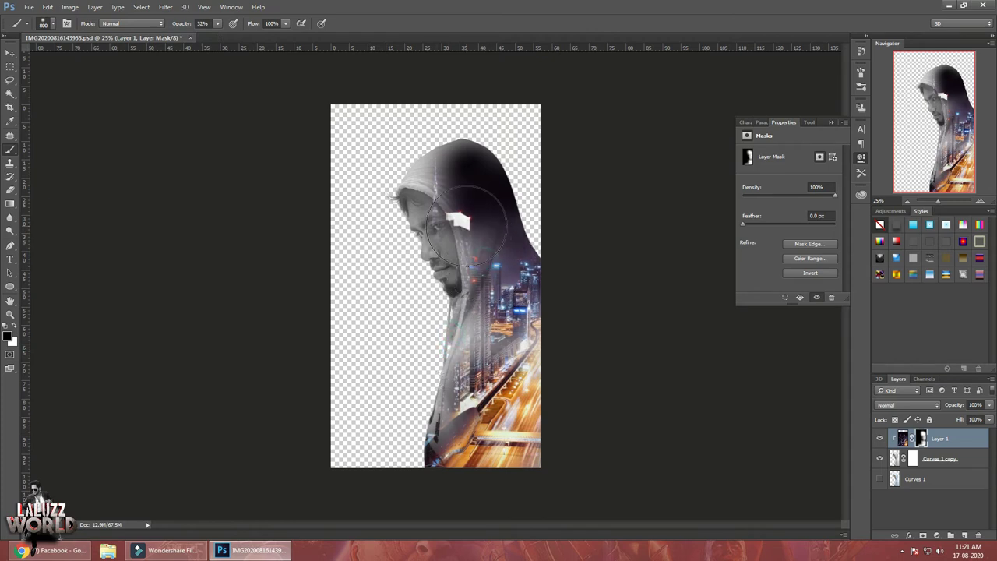
pyautogui.click(414, 283)
# Step: Add a white #ffffff Color Fill layer
pyautogui.click(11, 52)
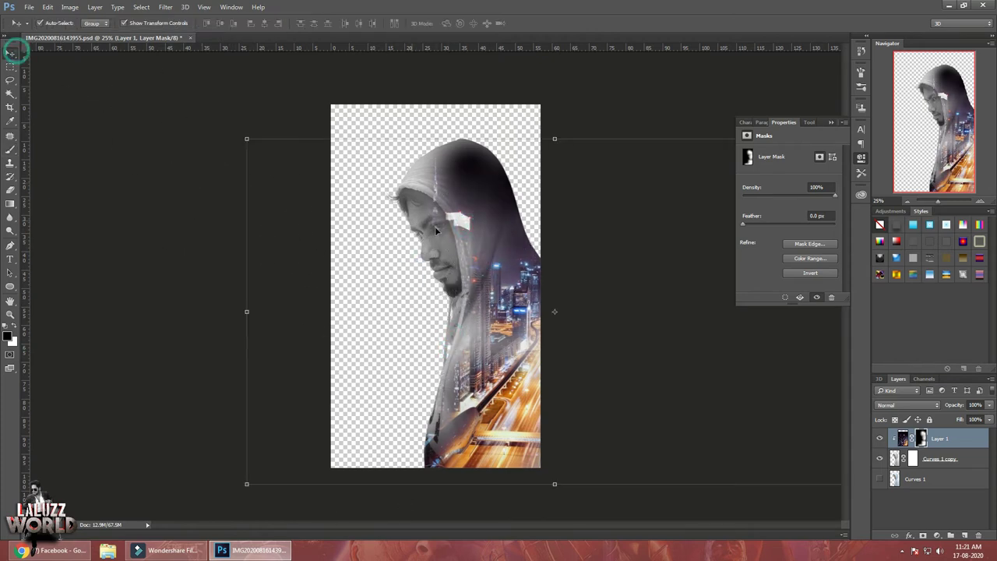
pyautogui.click(603, 111)
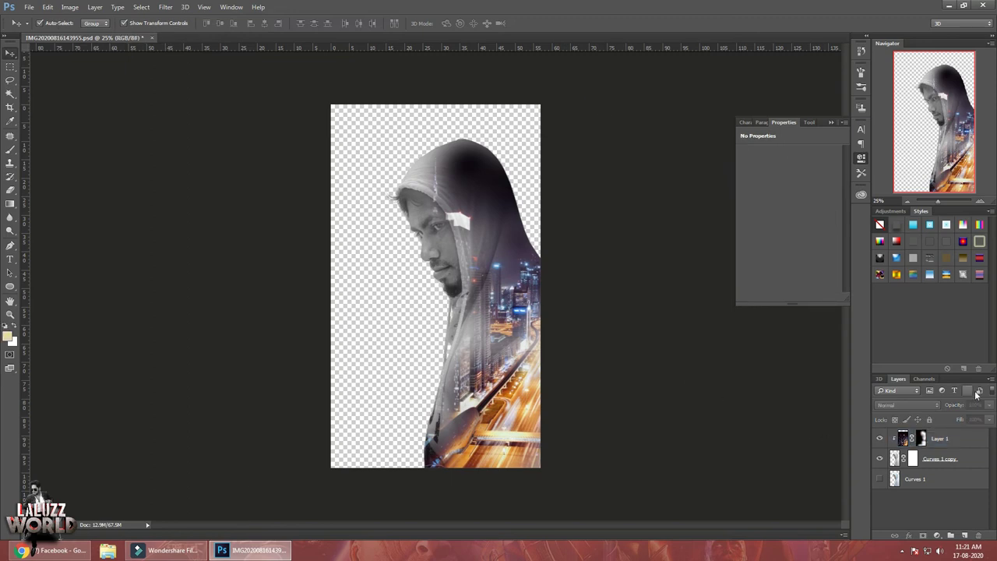
pyautogui.click(936, 536)
pyautogui.click(926, 314)
pyautogui.write('ffffff')
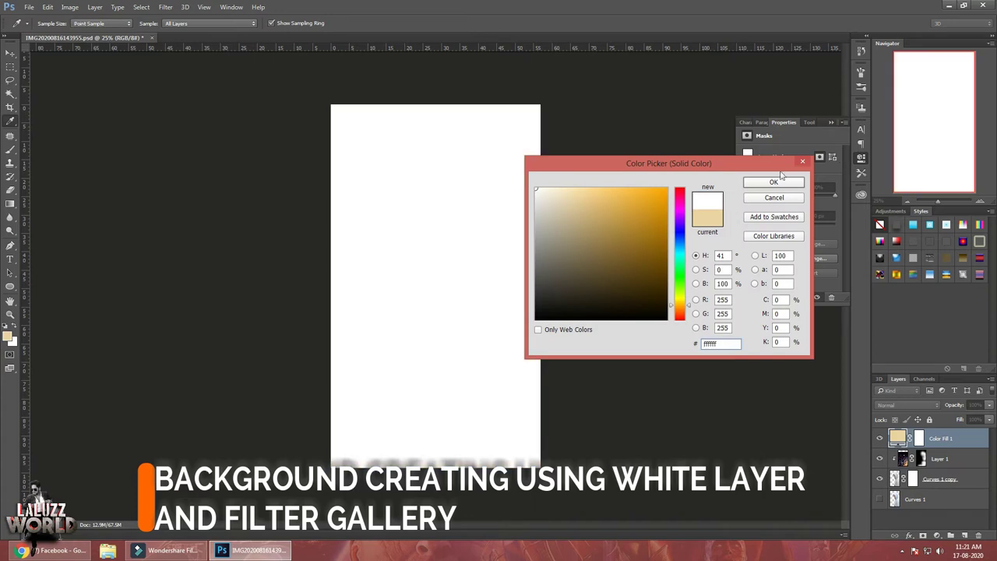
pyautogui.click(774, 182)
# Step: Move the white fill to the bottom of the stack, rasterize it and delete its mask
pyautogui.moveTo(941, 438); pyautogui.dragTo(919, 505)
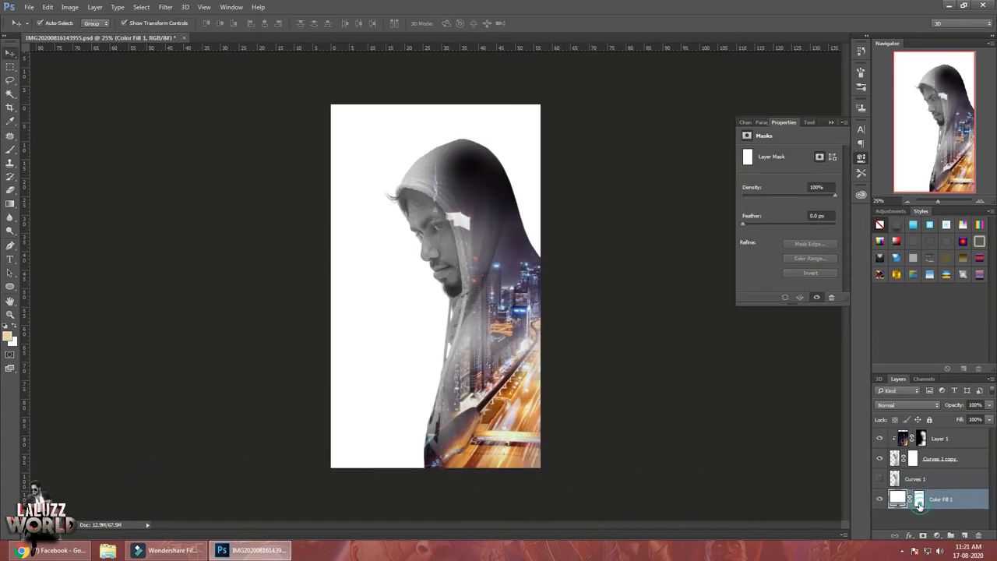
pyautogui.rightClick(906, 504)
pyautogui.click(892, 163)
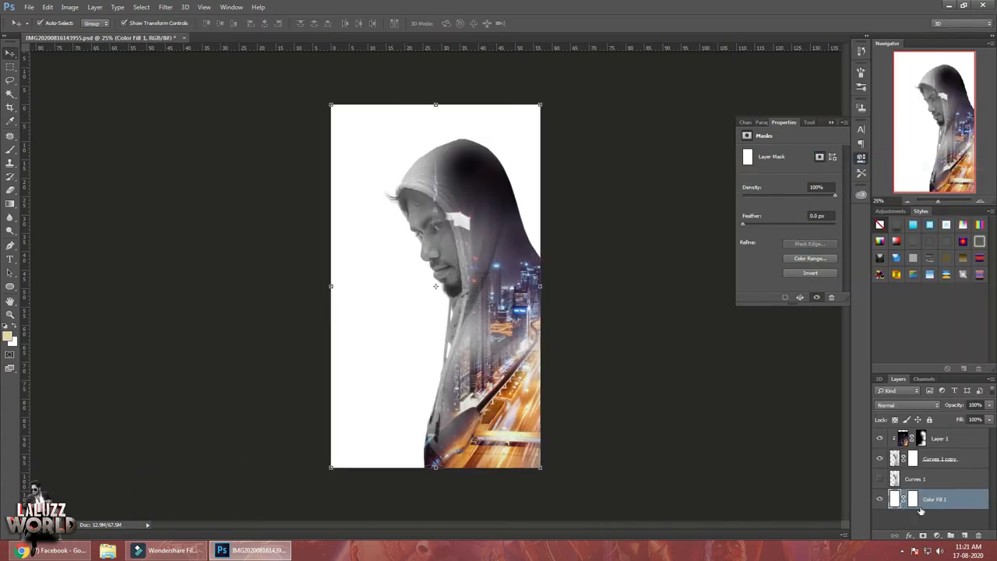
pyautogui.rightClick(914, 499)
pyautogui.click(881, 413)
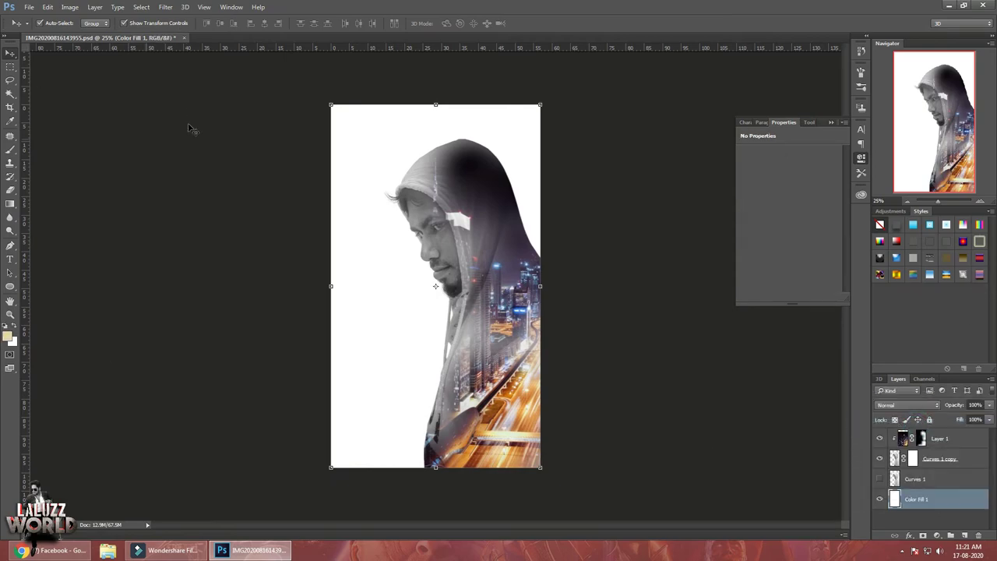
pyautogui.click(165, 7)
# Step: Apply the Texturizer filter to the white background: Canvas, 100% scaling, Relief about 7
pyautogui.click(191, 45)
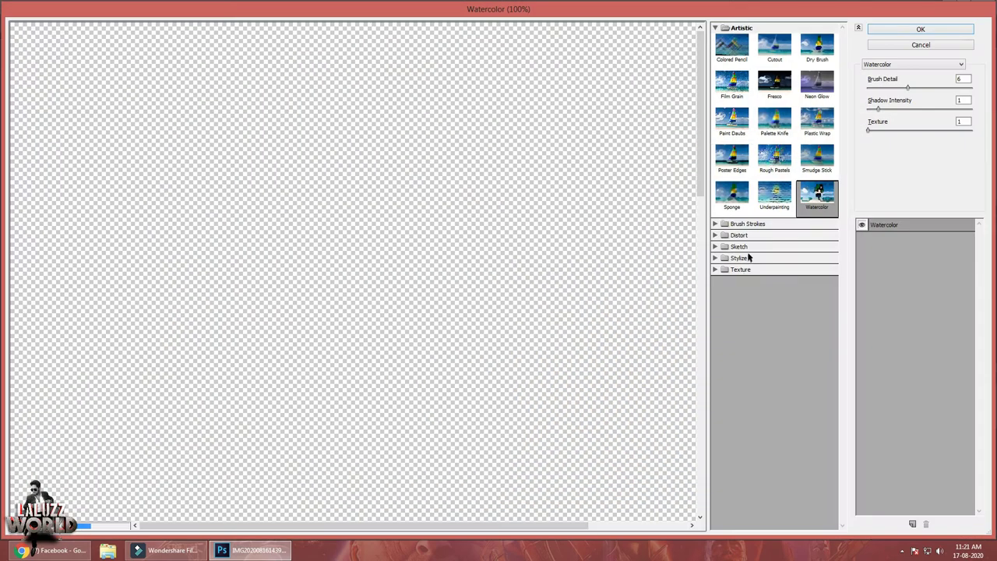
pyautogui.click(741, 269)
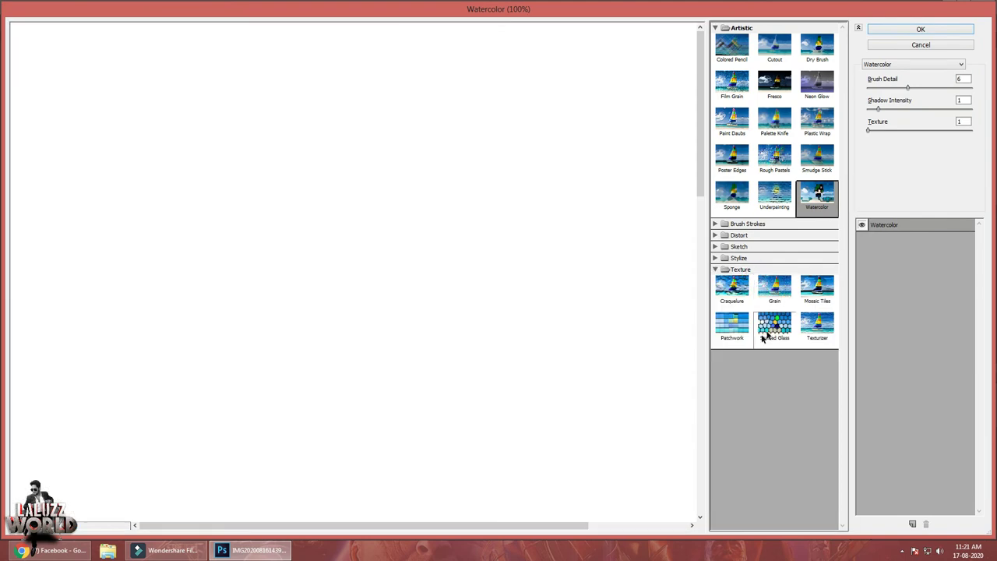
pyautogui.click(756, 258)
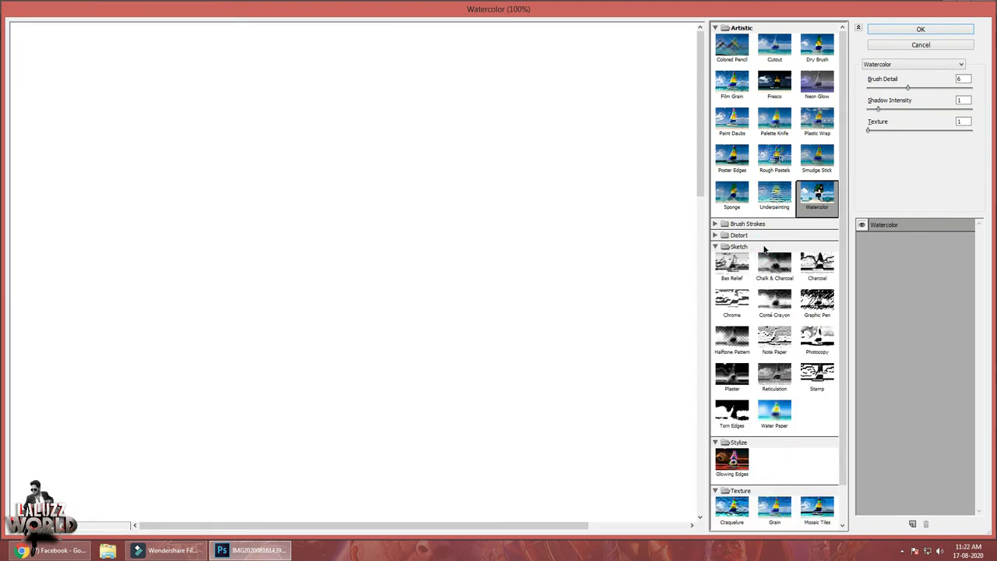
pyautogui.click(768, 236)
pyautogui.scroll(-4, 798, 395)
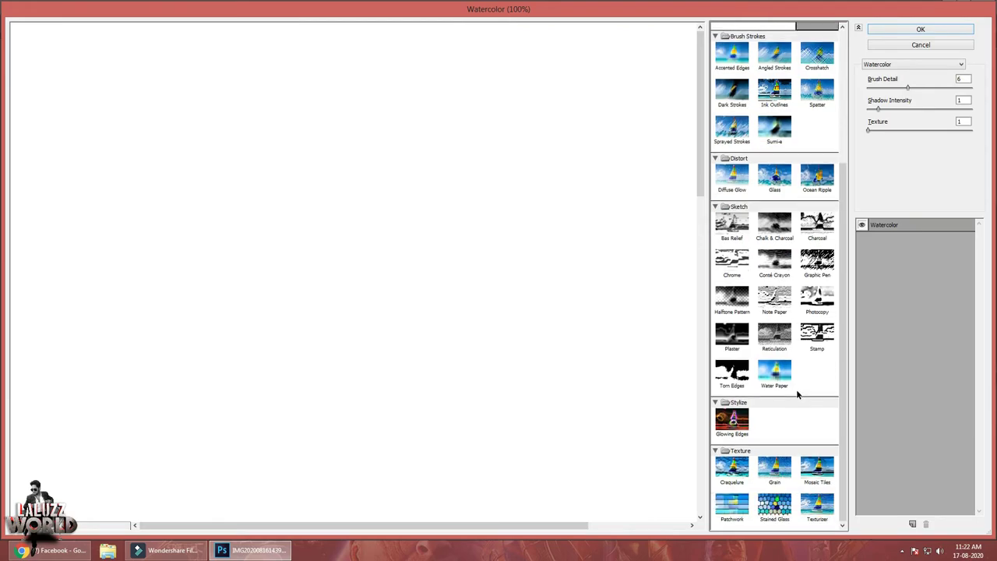
pyautogui.click(817, 507)
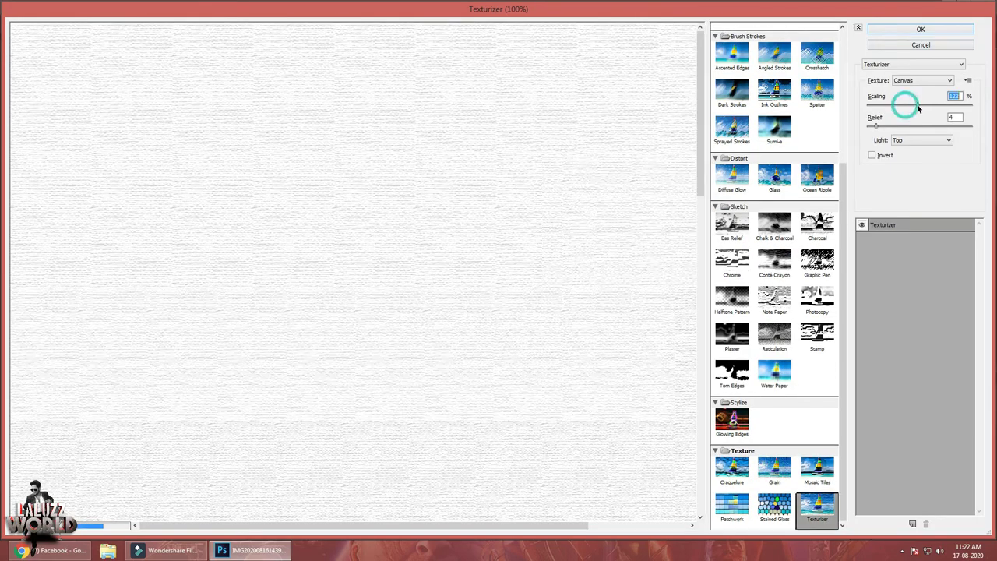
pyautogui.moveTo(877, 126)
pyautogui.mouseDown()
pyautogui.moveTo(889, 127)
pyautogui.moveTo(877, 127)
pyautogui.mouseUp()
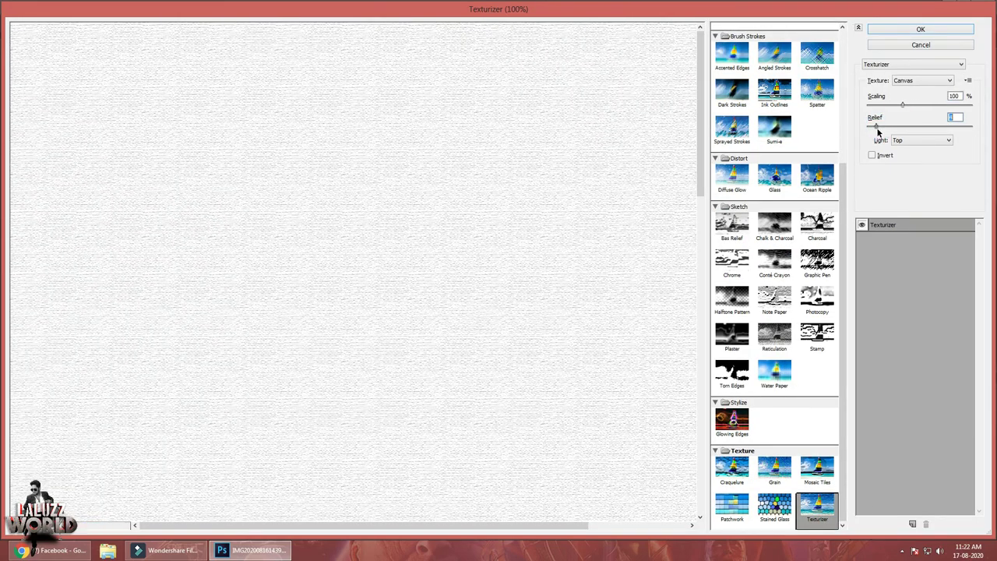
pyautogui.click(921, 30)
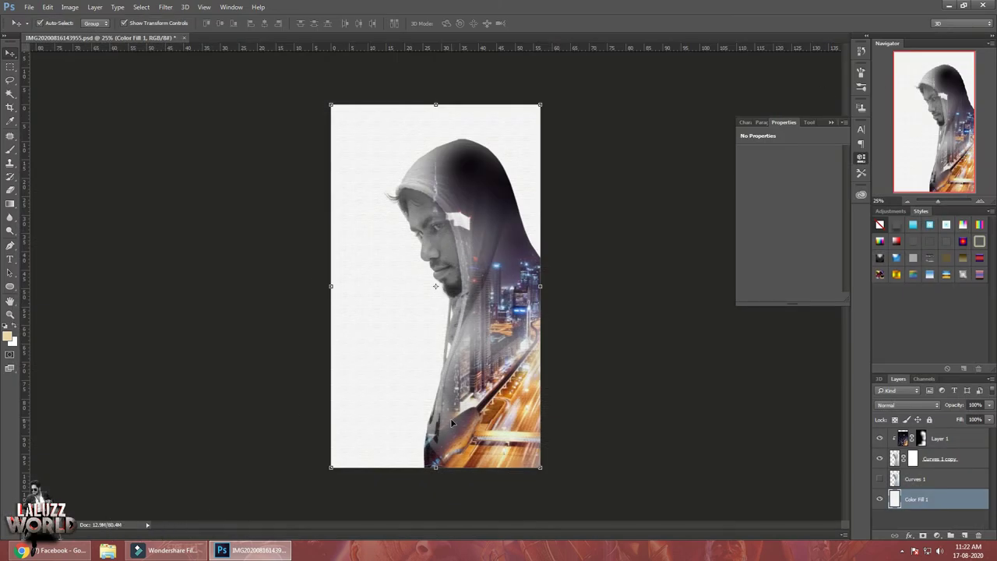
# Step: Paint Curves 1 copy's mask with a soft 32% brush to fade the hoodie bottom and hood edge
pyautogui.click(914, 459)
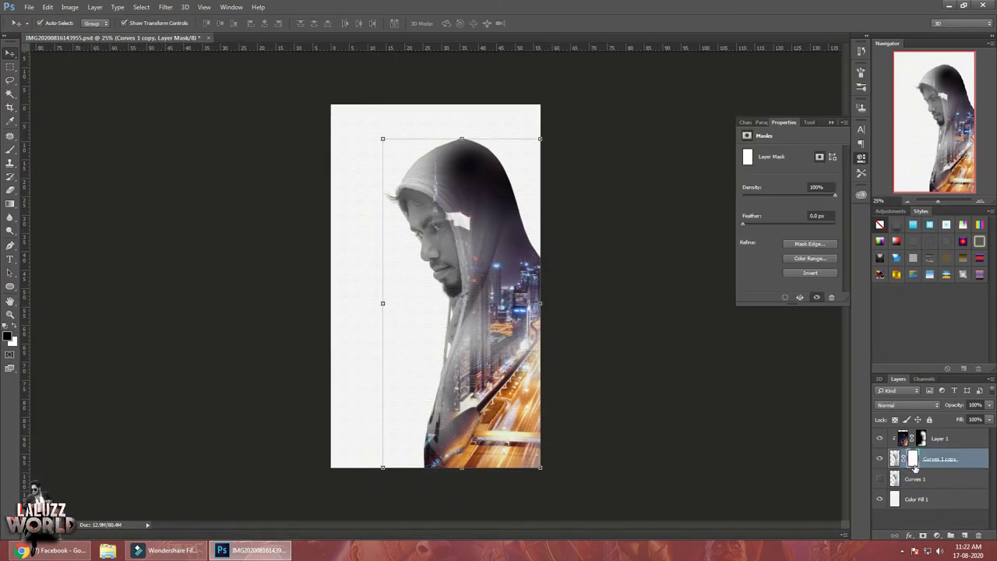
pyautogui.click(10, 150)
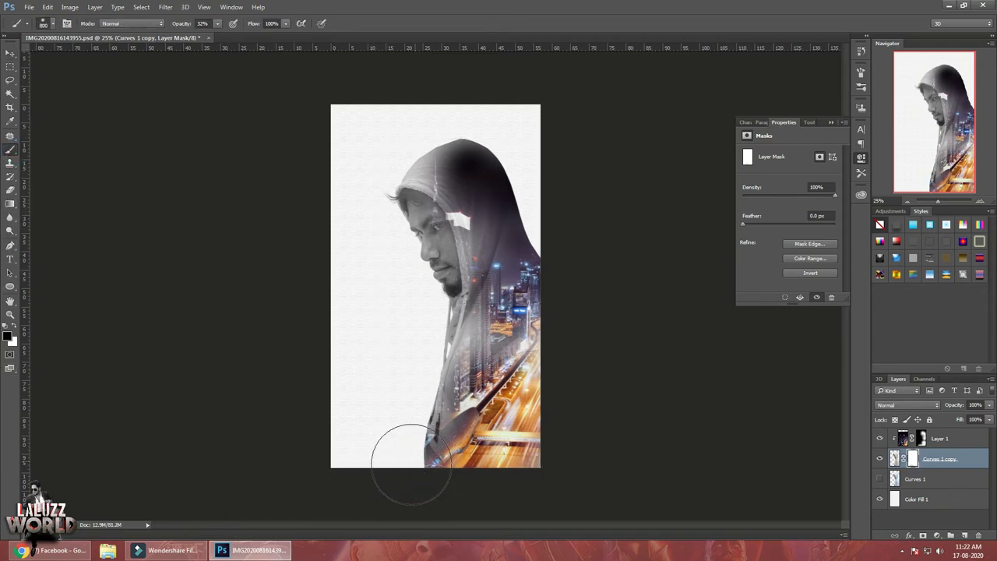
pyautogui.moveTo(410, 465); pyautogui.dragTo(396, 475)
pyautogui.moveTo(400, 428); pyautogui.dragTo(392, 448)
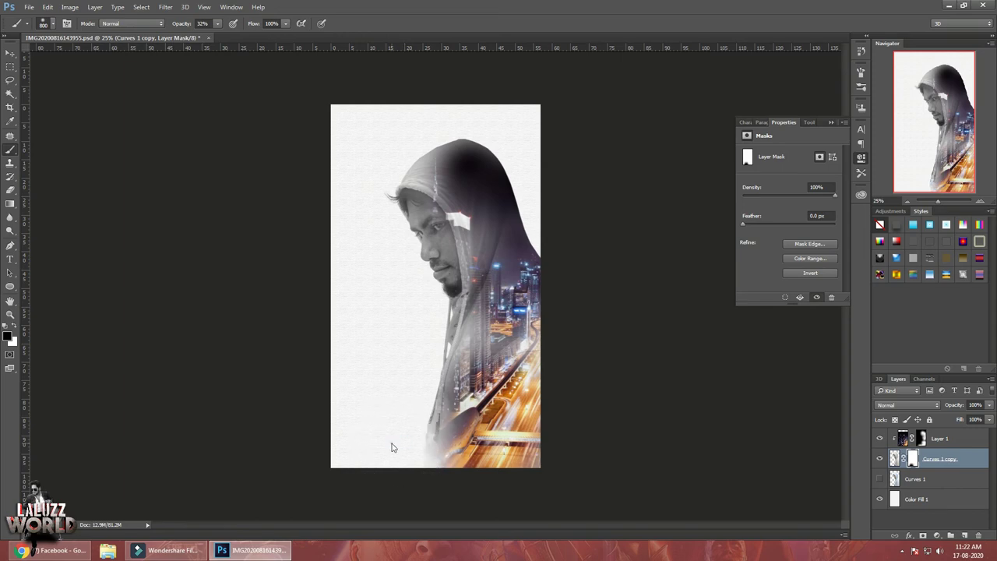
pyautogui.click(401, 430)
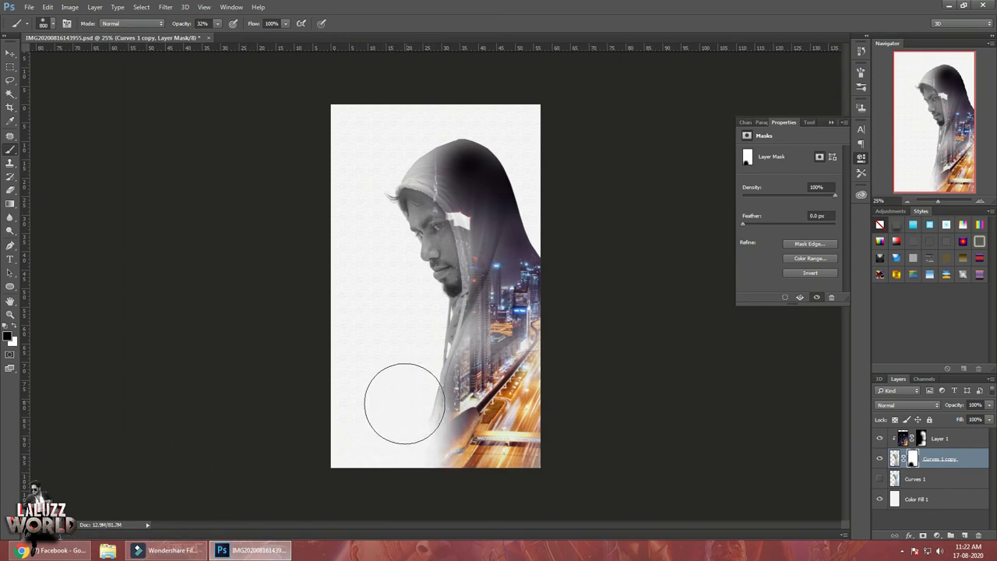
pyautogui.click(356, 457)
pyautogui.click(399, 387)
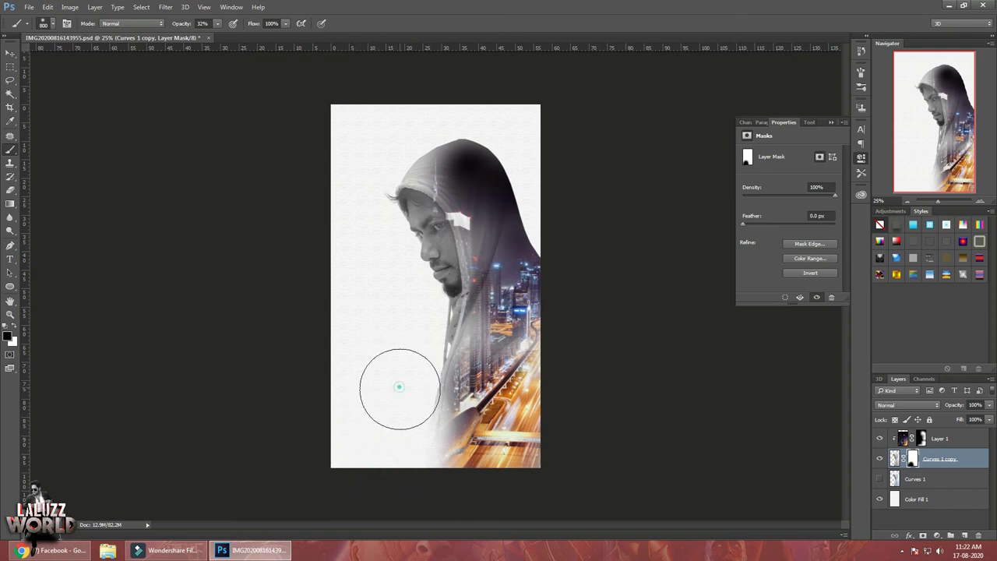
pyautogui.click(555, 166)
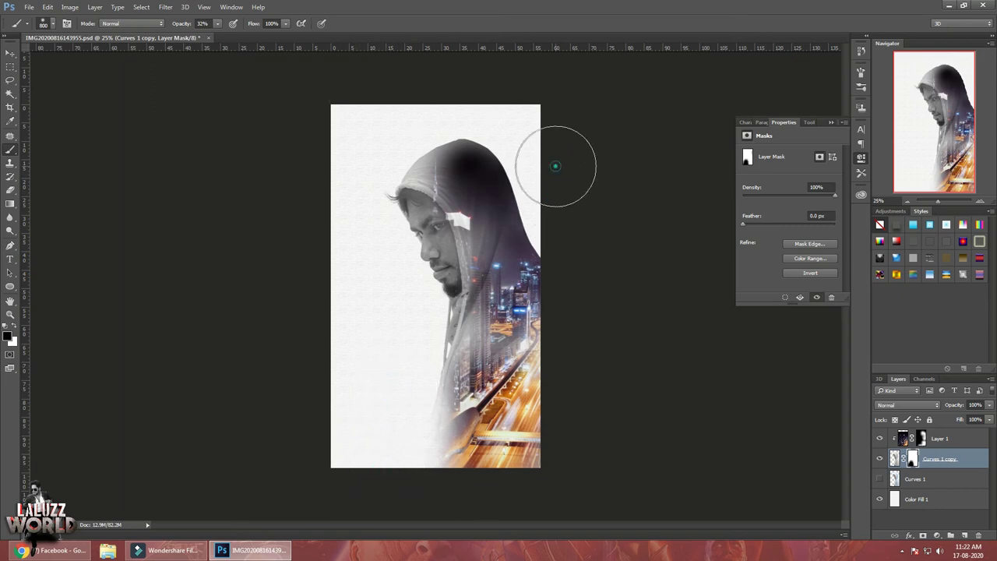
pyautogui.moveTo(556, 166); pyautogui.dragTo(534, 138)
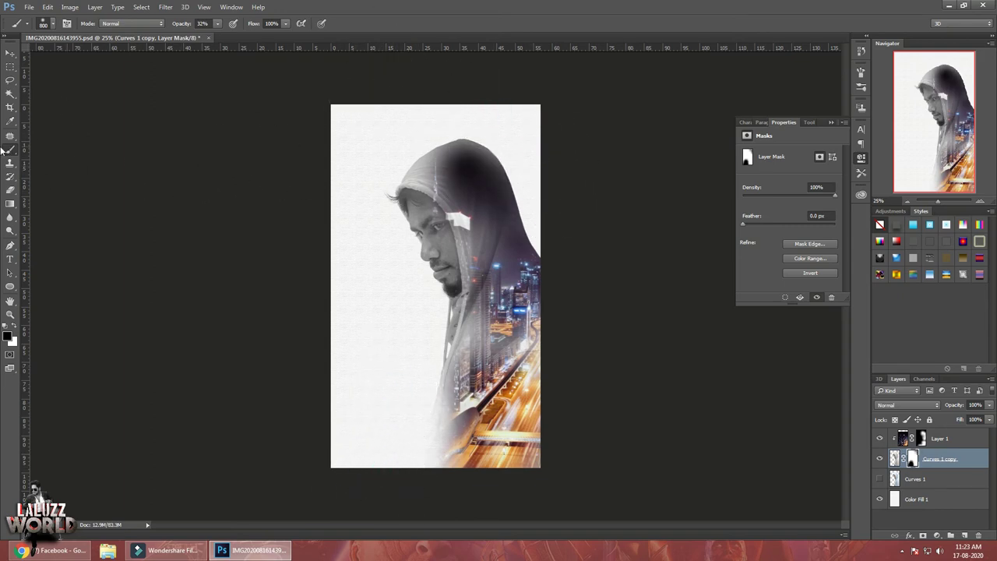
pyautogui.click(10, 53)
pyautogui.click(661, 133)
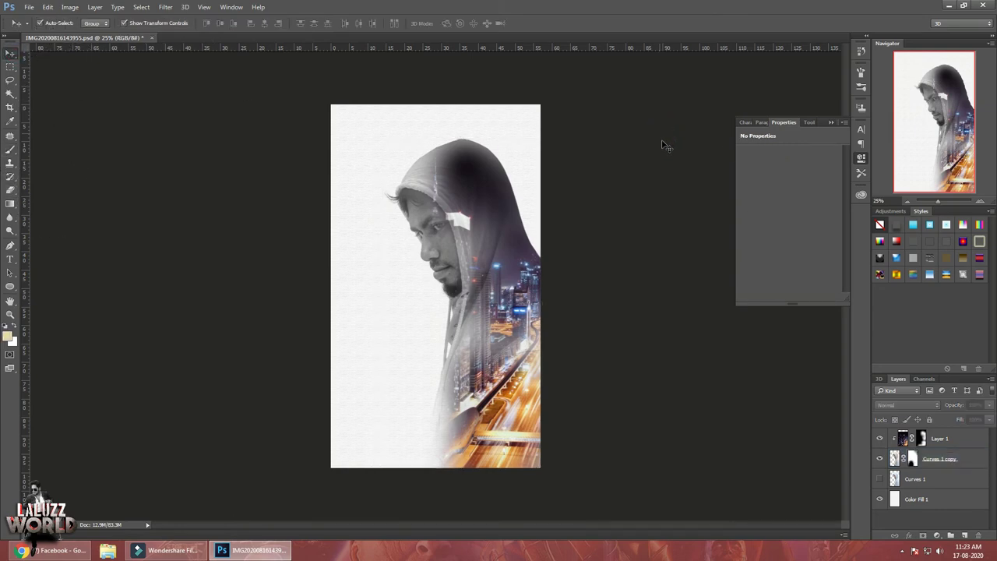
# Step: Create Layer 2 above Layer 1 and set the foreground colour to a saturated blue
pyautogui.click(951, 438)
pyautogui.click(965, 536)
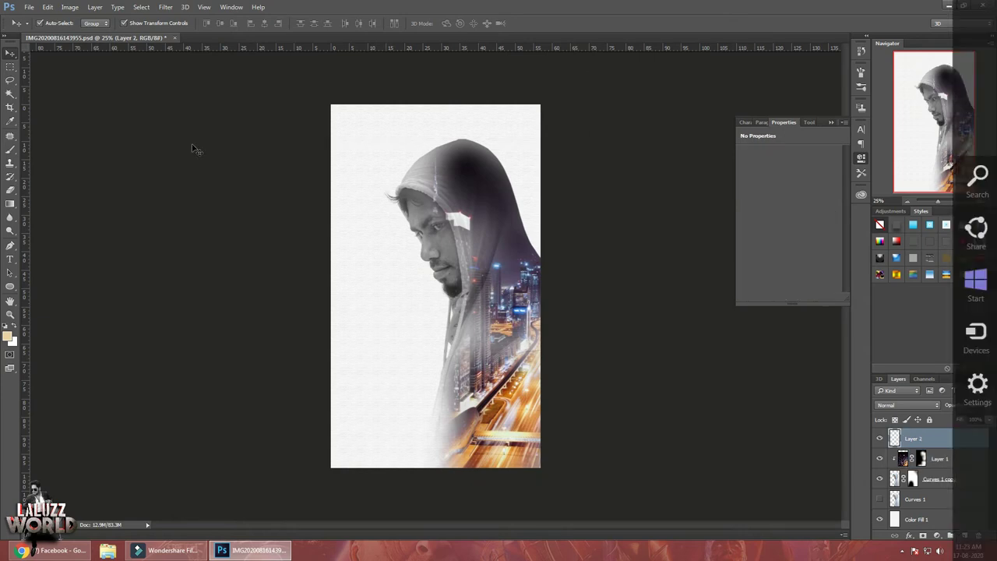
pyautogui.click(10, 120)
pyautogui.click(8, 337)
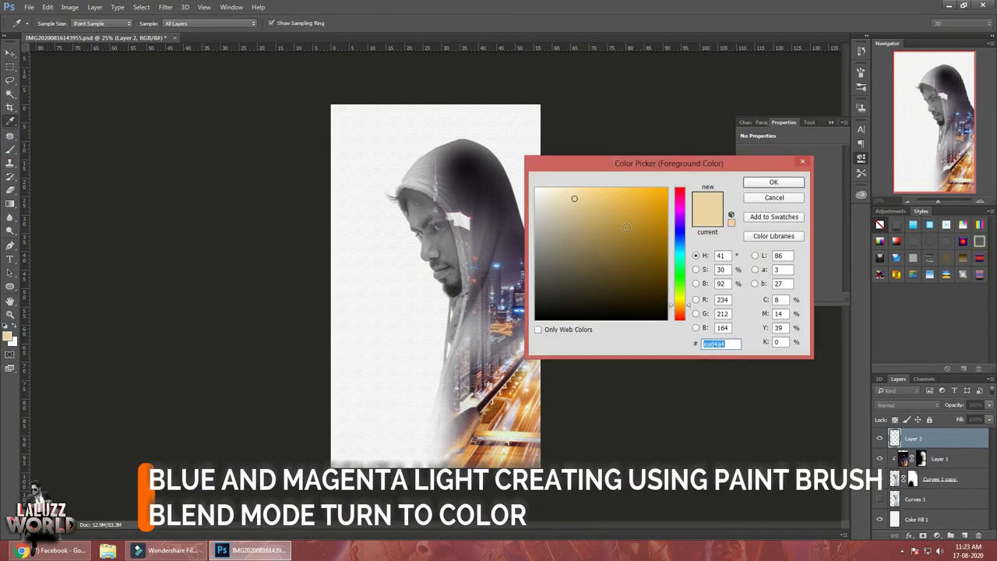
pyautogui.click(679, 243)
pyautogui.click(662, 200)
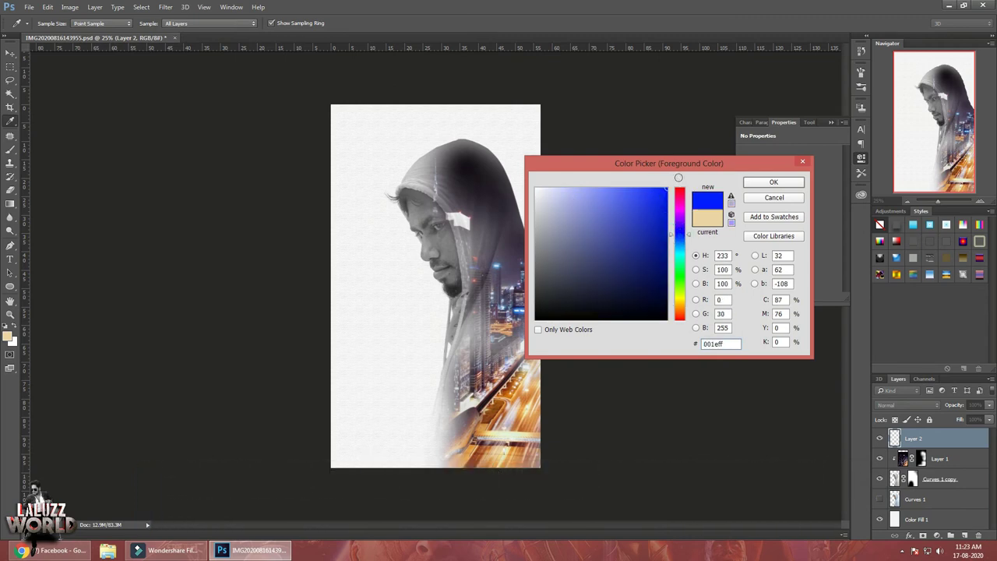
pyautogui.click(774, 181)
pyautogui.press('b')
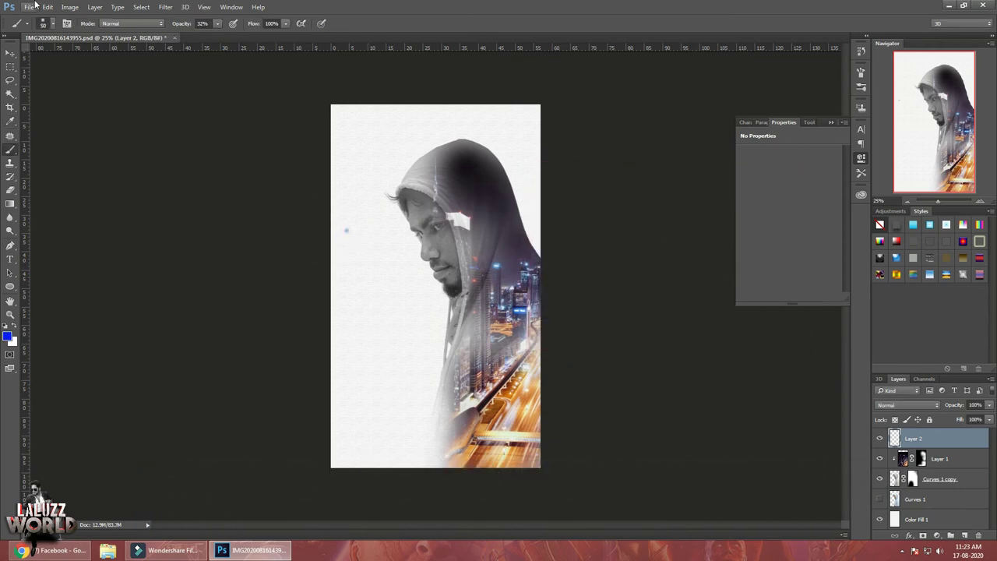
# Step: Scale the blue dot on Layer 2 into a huge wash across the canvas
pyautogui.click(14, 53)
pyautogui.hotkey('ctrl', 't')
pyautogui.moveTo(348, 232); pyautogui.dragTo(649, 556)
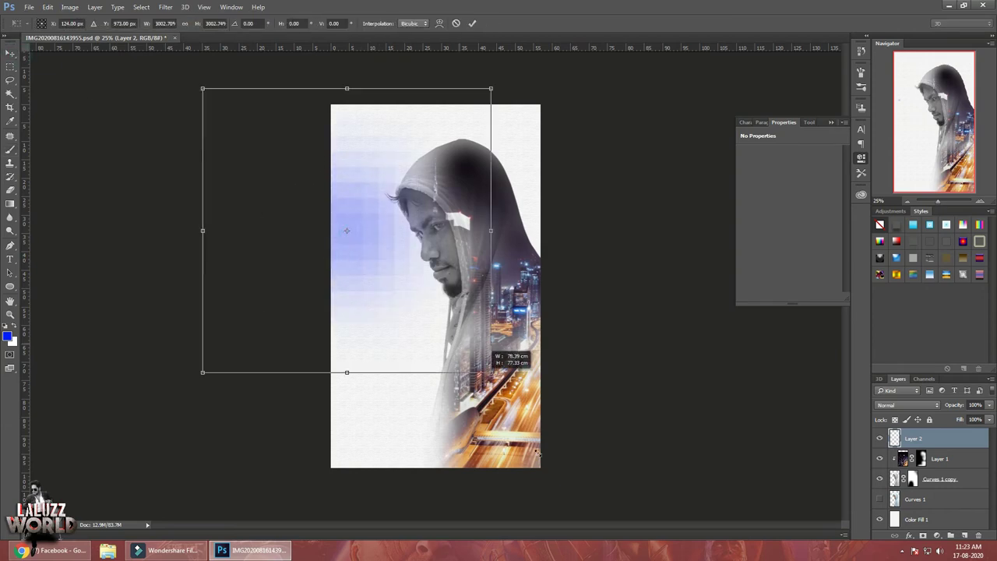
pyautogui.press('Return')
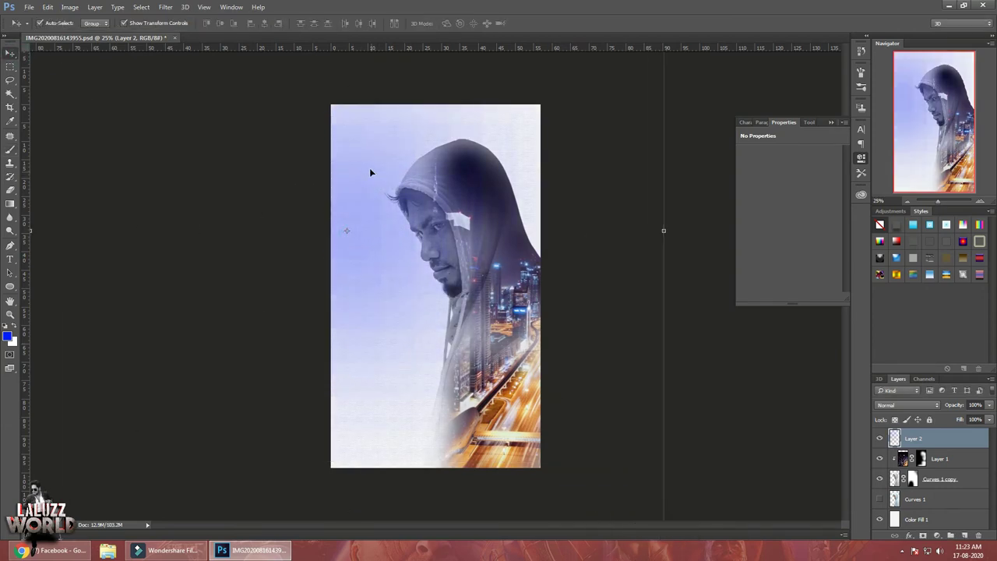
pyautogui.moveTo(369, 167); pyautogui.dragTo(358, 152)
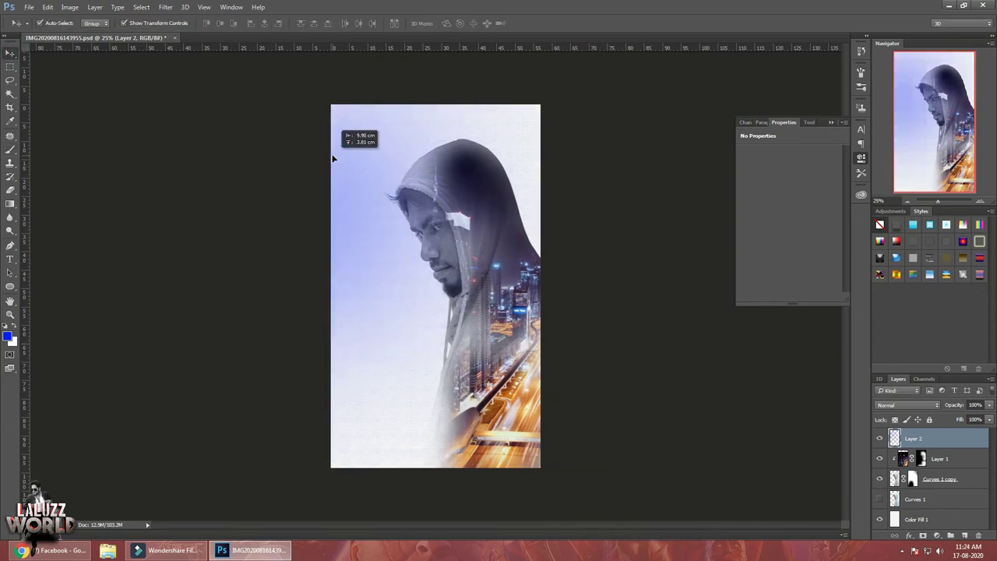
# Step: Set Layer 2 to Color blend mode and position the blue wash over the face
pyautogui.click(908, 405)
pyautogui.click(891, 391)
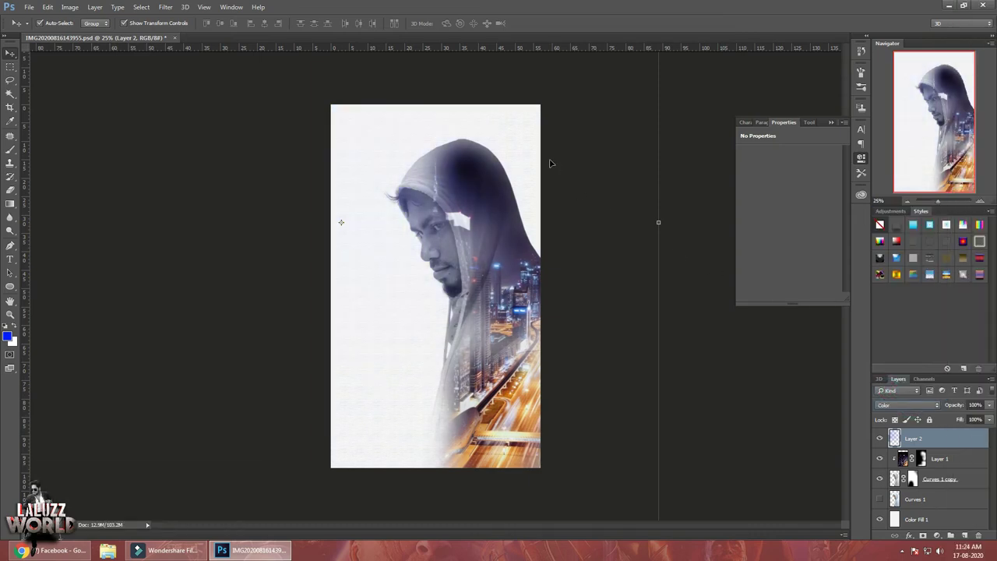
pyautogui.click(349, 245)
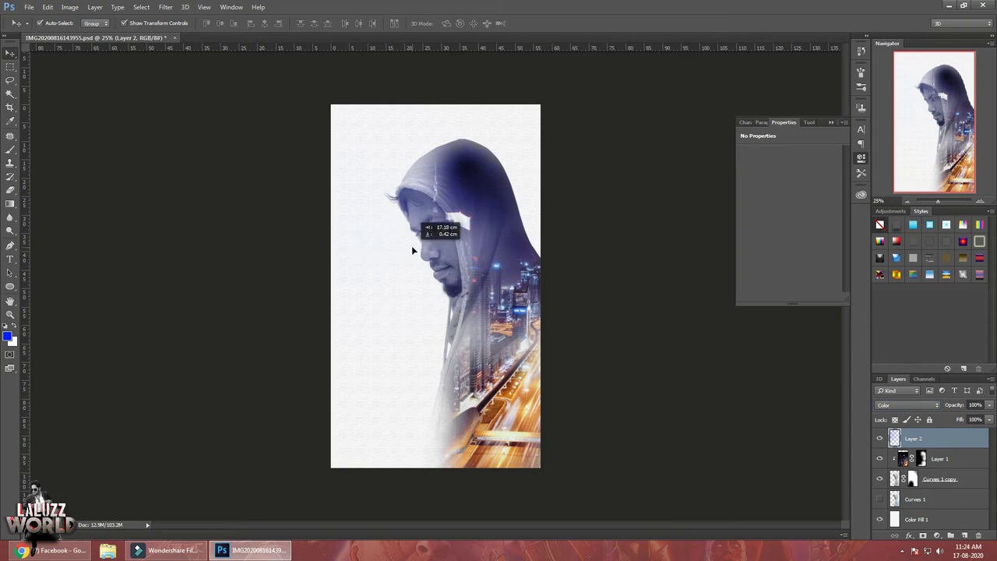
pyautogui.moveTo(413, 250); pyautogui.dragTo(421, 248)
pyautogui.moveTo(787, 394); pyautogui.dragTo(436, 201)
pyautogui.click(732, 337)
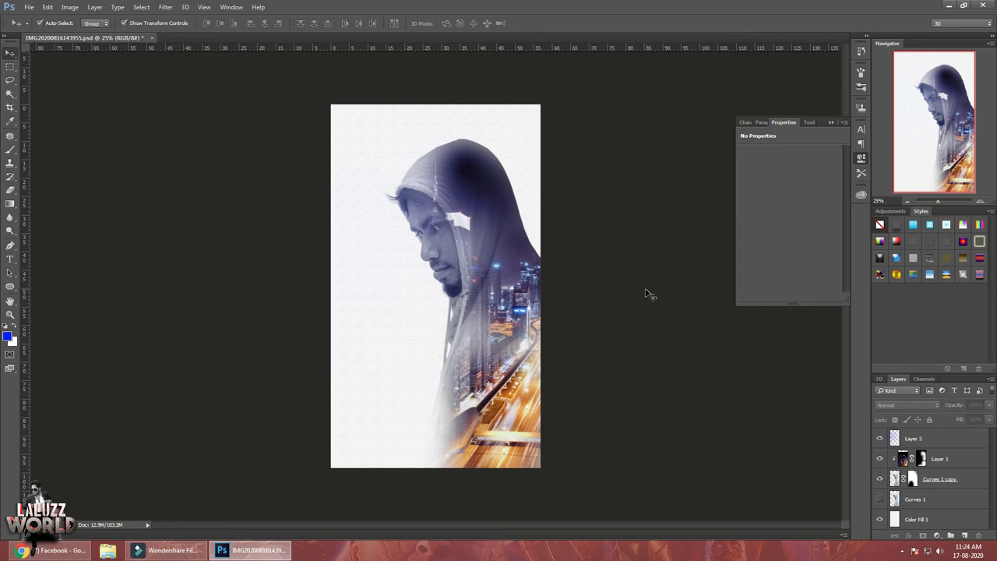
# Step: Create Layer 3 and set the foreground colour to magenta #e400ff
pyautogui.click(15, 151)
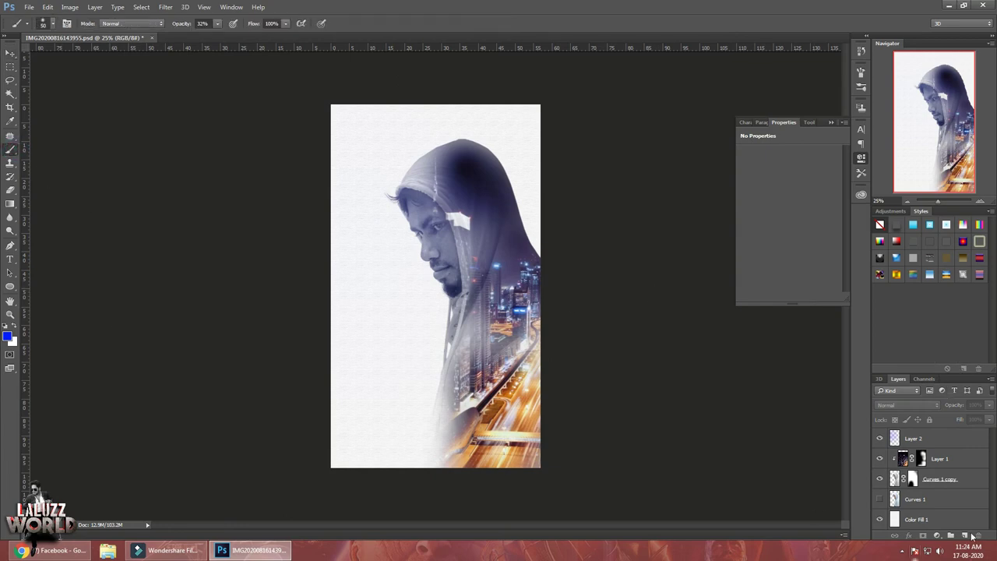
pyautogui.click(965, 536)
pyautogui.click(7, 335)
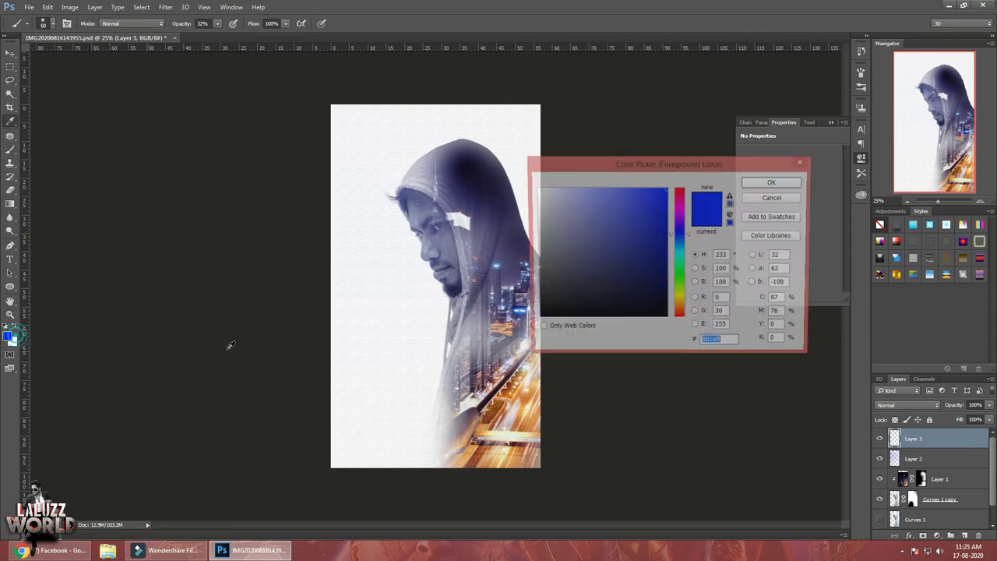
pyautogui.moveTo(684, 233); pyautogui.dragTo(688, 212)
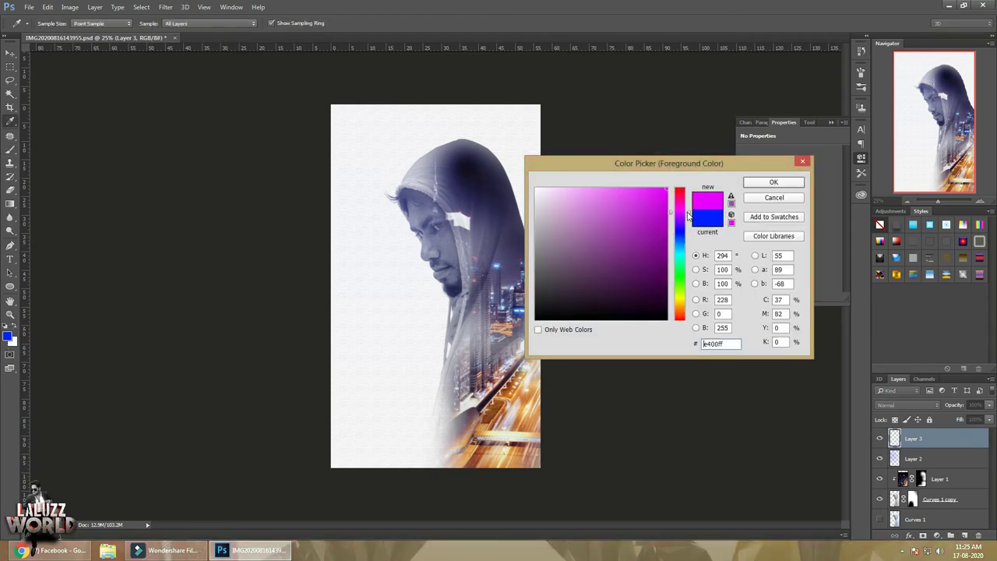
pyautogui.click(793, 183)
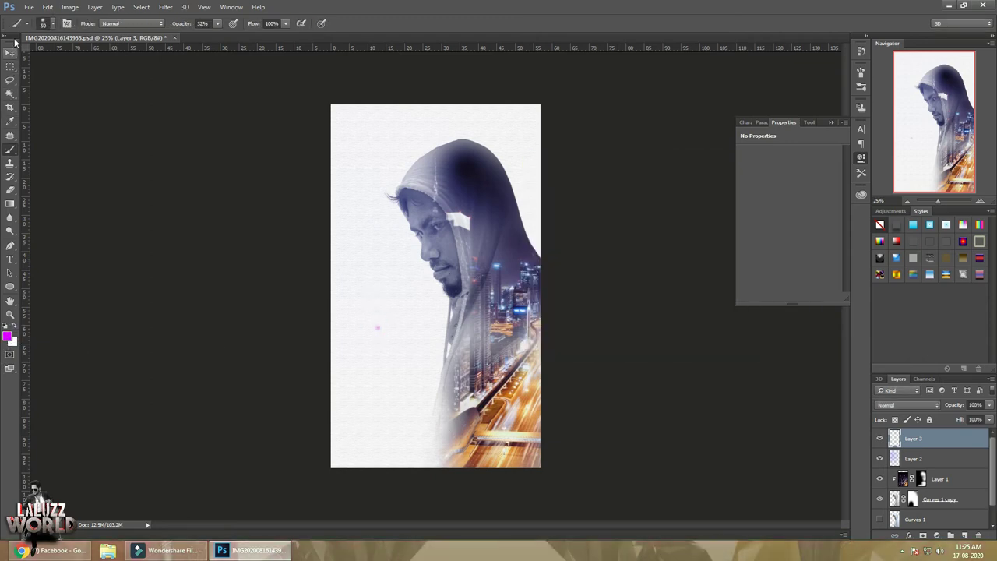
# Step: Stretch the magenta wash over the picture and set Layer 3 to Color blend mode
pyautogui.press('v')
pyautogui.moveTo(380, 332); pyautogui.dragTo(621, 224)
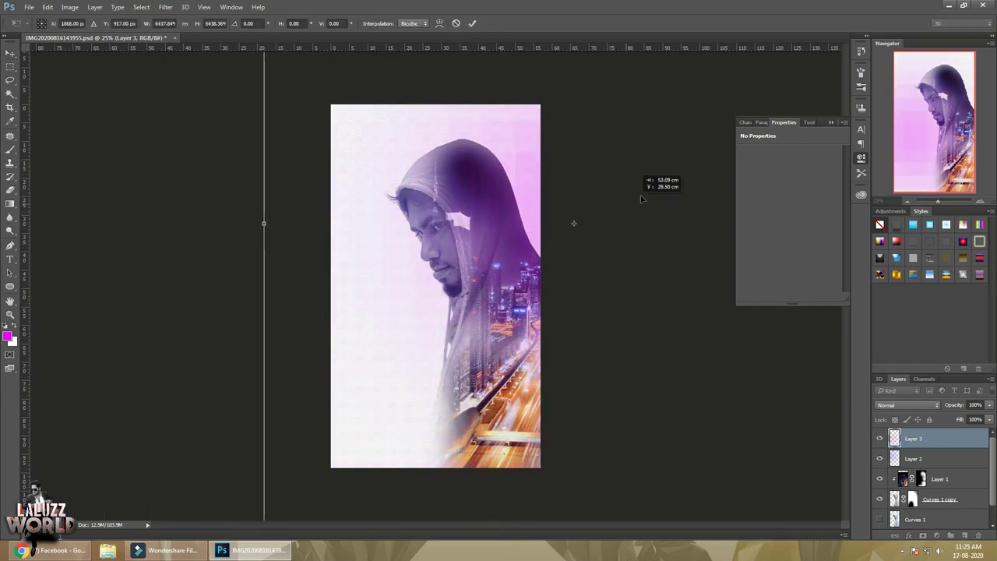
pyautogui.moveTo(622, 224); pyautogui.dragTo(659, 210)
pyautogui.press('Return')
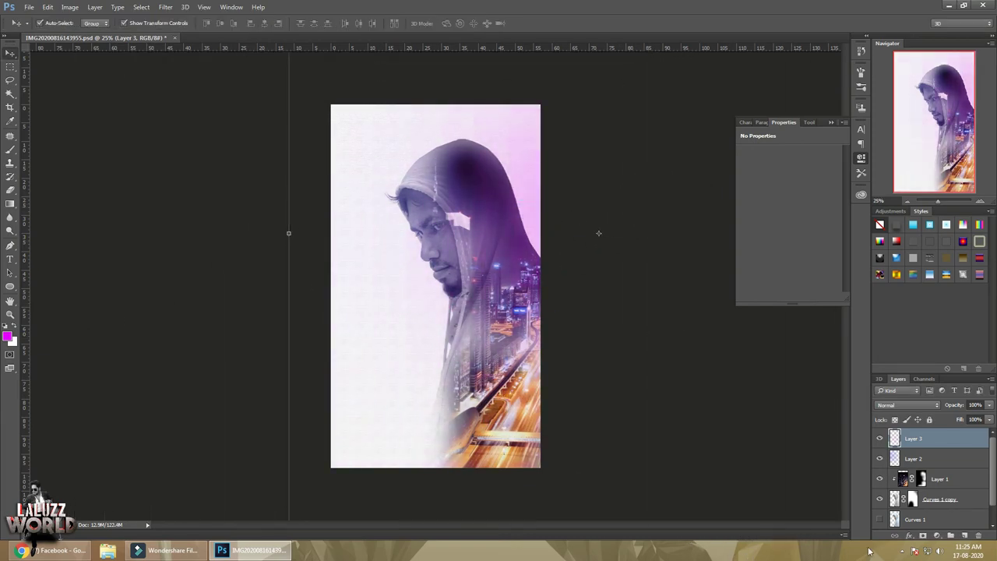
pyautogui.click(910, 404)
pyautogui.click(922, 479)
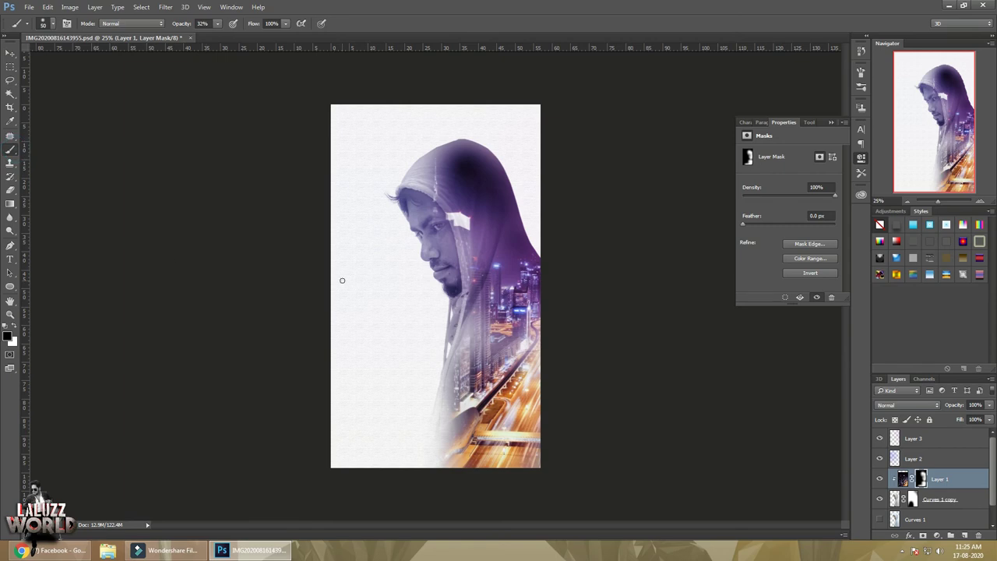
# Step: Retouch Layer 1's mask over the hood top with a 1000 px brush, alternating black and white
pyautogui.press(']')
pyautogui.press(']')
pyautogui.press(']')
pyautogui.moveTo(502, 210); pyautogui.dragTo(444, 156)
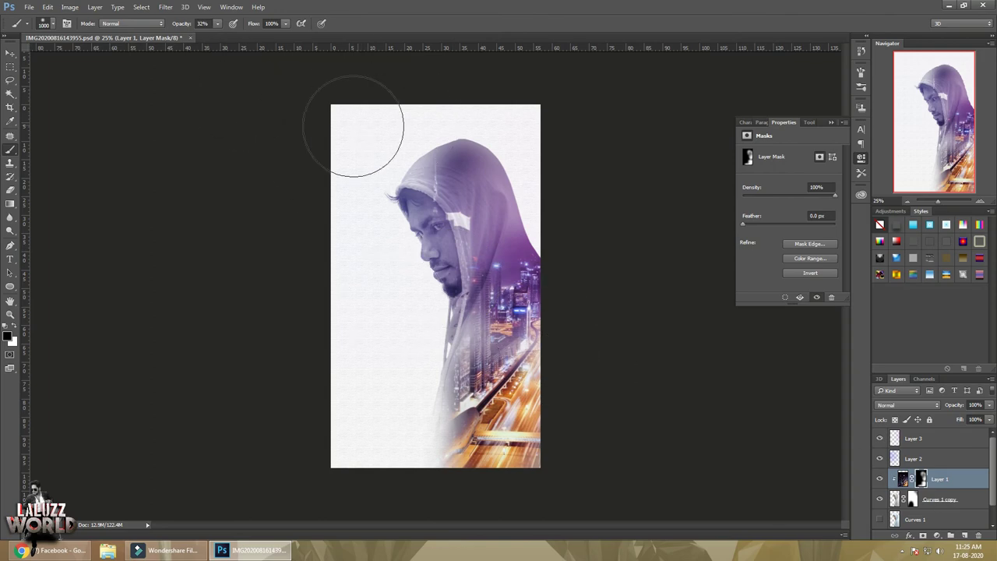
pyautogui.click(18, 332)
pyautogui.moveTo(483, 165); pyautogui.dragTo(457, 211)
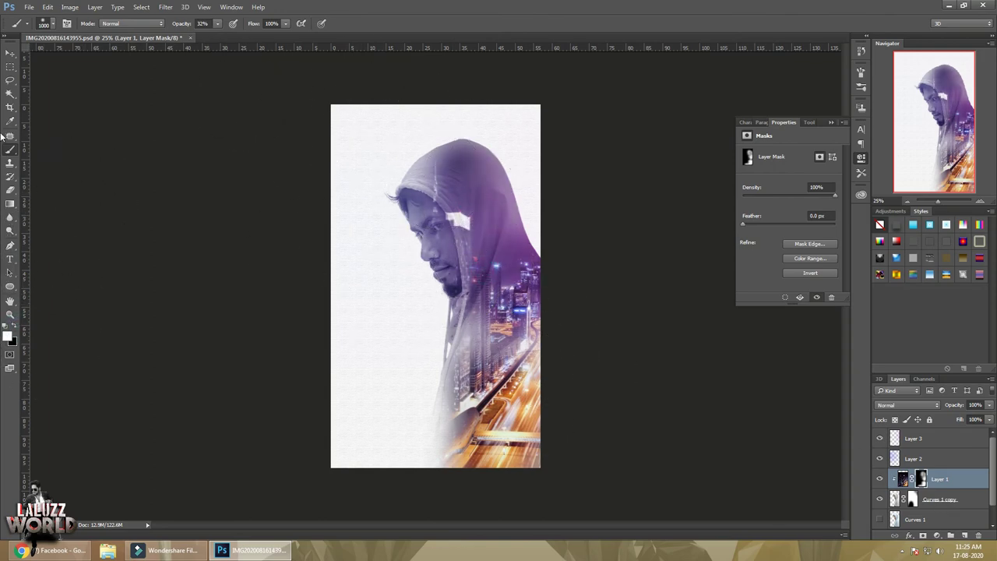
pyautogui.click(17, 332)
pyautogui.click(379, 223)
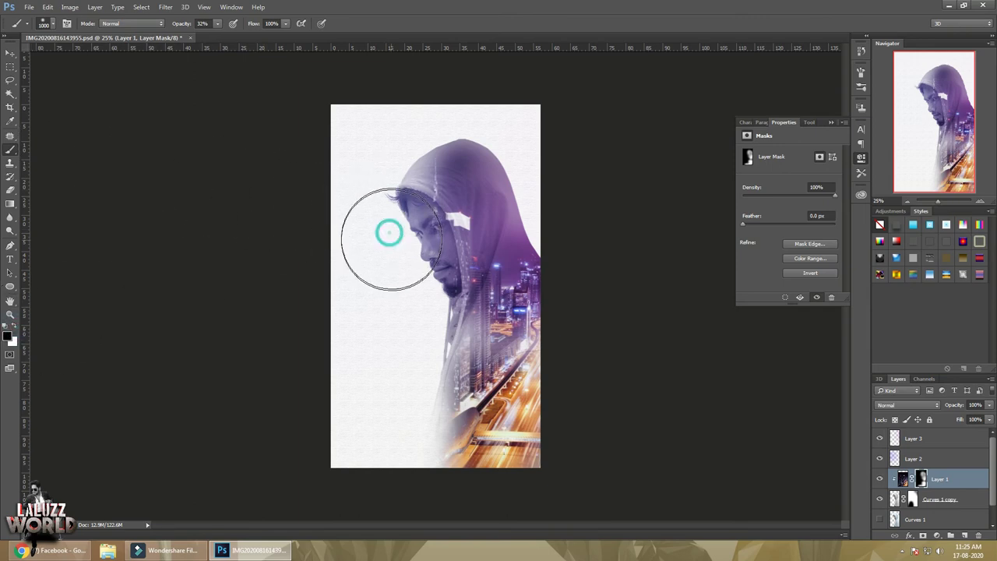
pyautogui.click(394, 241)
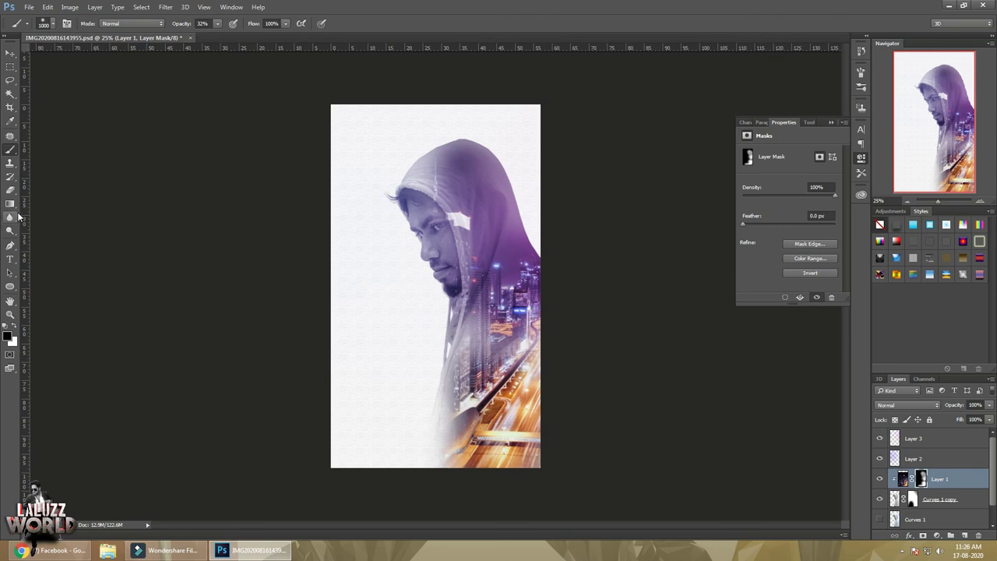
pyautogui.press('x')
pyautogui.moveTo(405, 117); pyautogui.dragTo(429, 156)
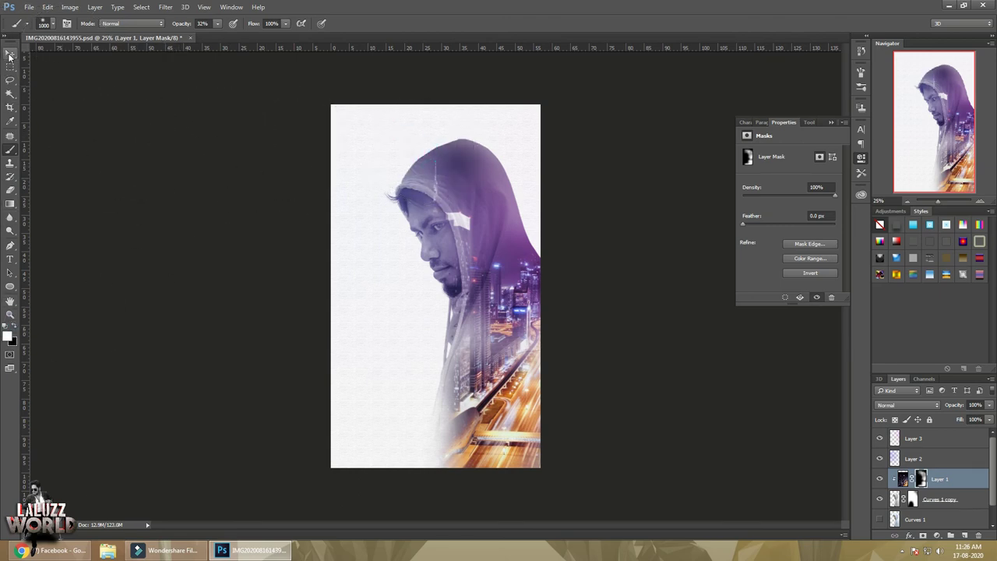
pyautogui.press('v')
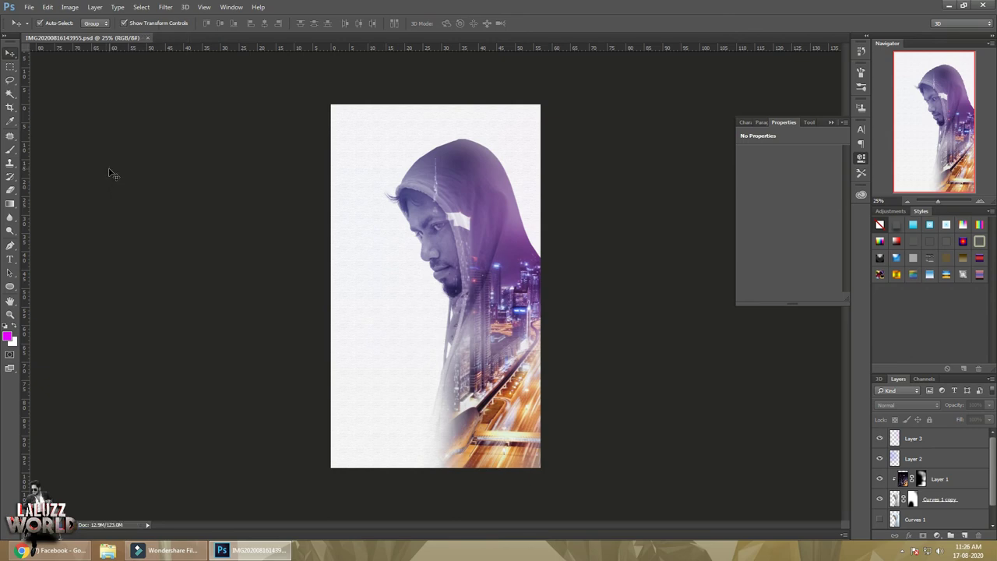
pyautogui.click(861, 157)
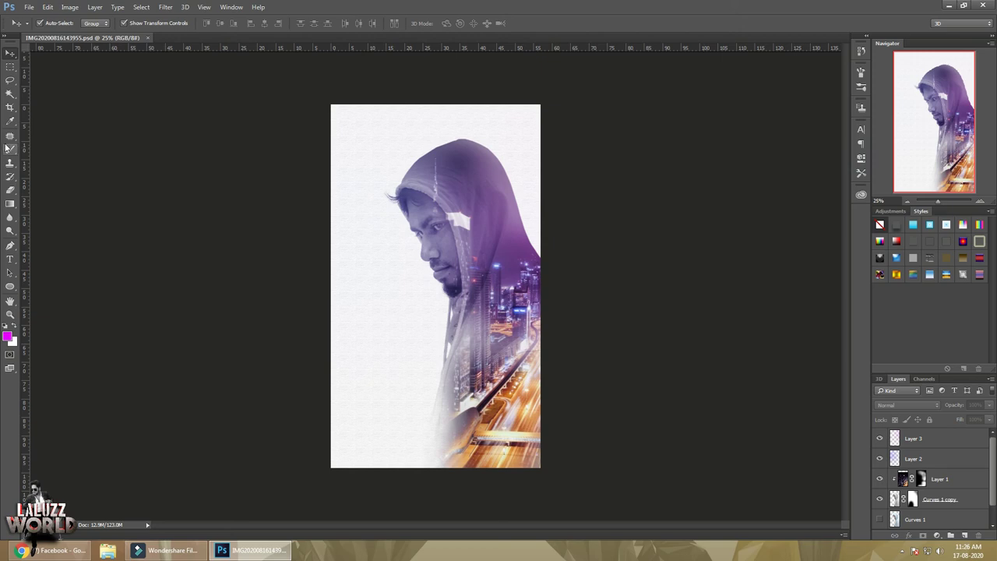
# Step: Apply Camera Raw to Layer 1 with Exposure -0.25, Contrast +9 and a cooler temperature
pyautogui.click(906, 482)
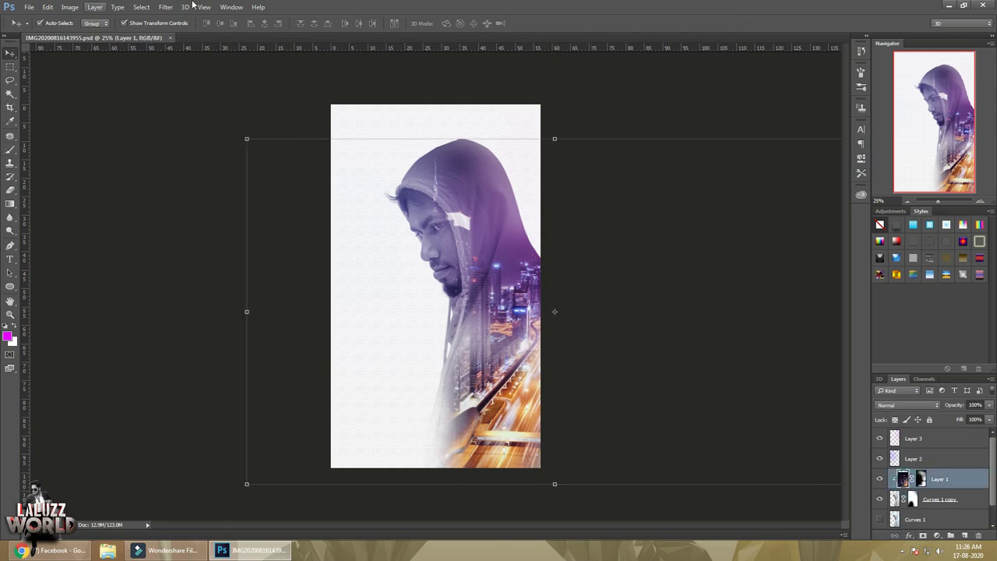
pyautogui.click(165, 7)
pyautogui.click(192, 67)
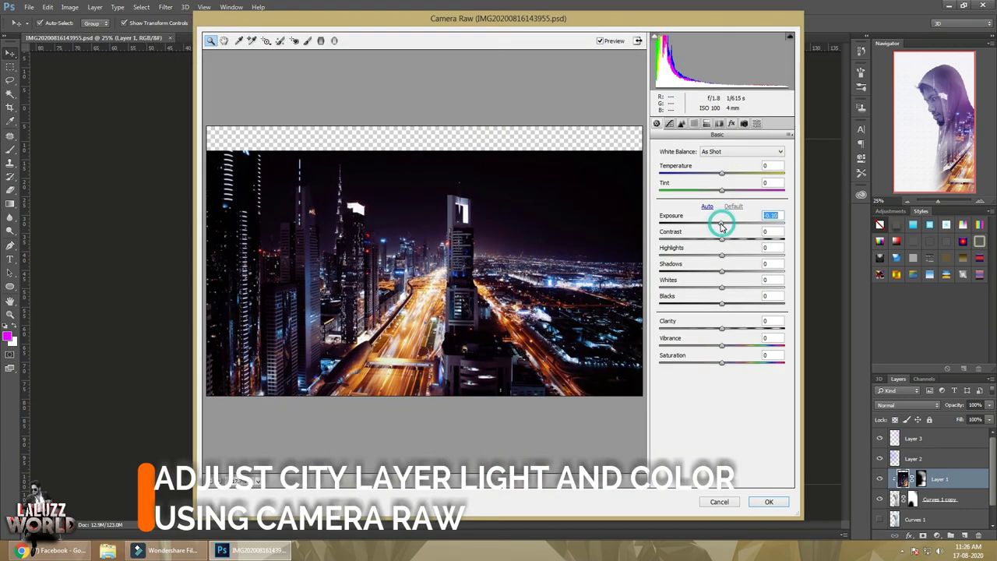
pyautogui.moveTo(722, 223)
pyautogui.mouseDown()
pyautogui.moveTo(725, 265)
pyautogui.moveTo(726, 255)
pyautogui.mouseUp()
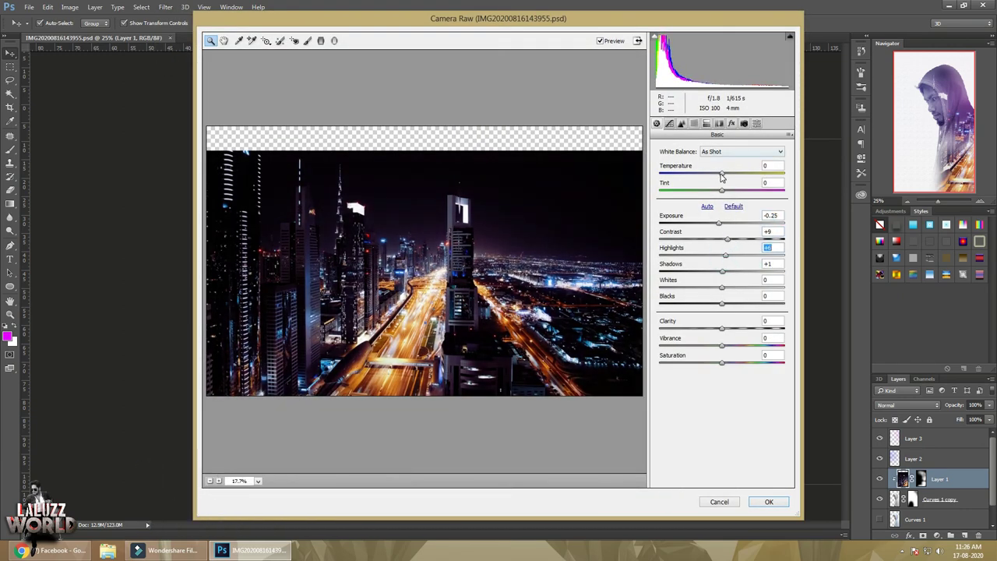
pyautogui.moveTo(722, 173); pyautogui.dragTo(710, 177)
pyautogui.click(770, 502)
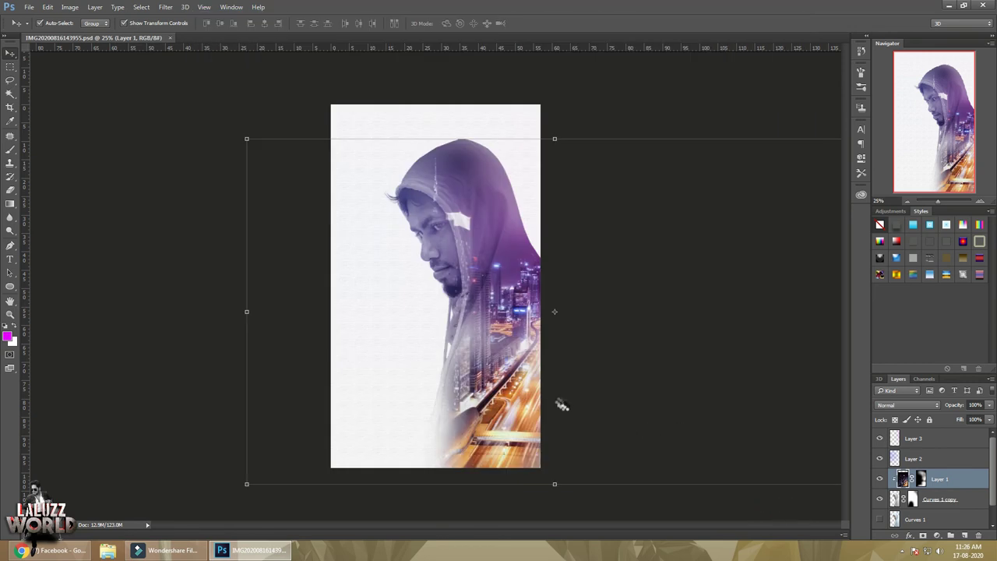
pyautogui.click(133, 335)
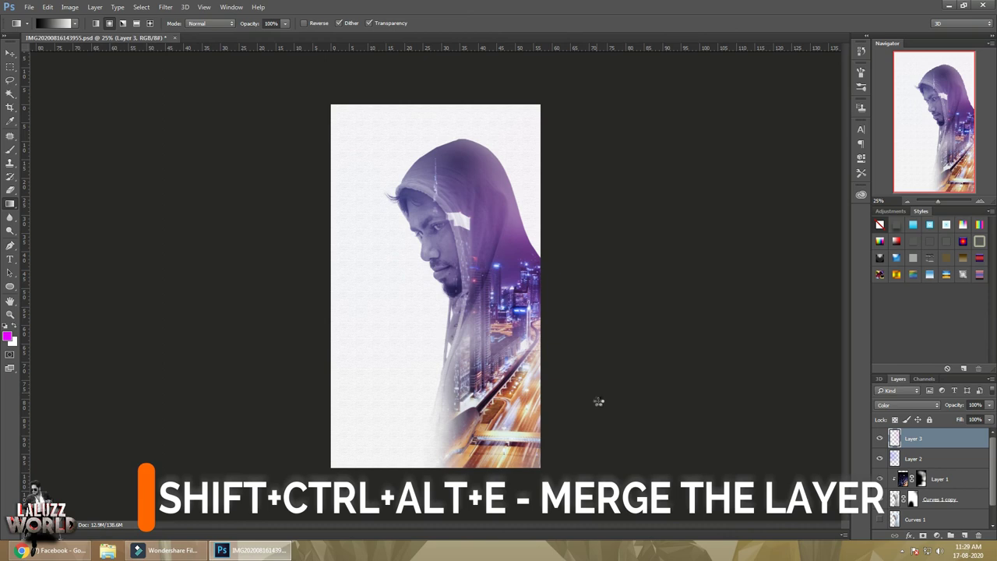
# Step: Stamp visible layers into Layer 4 and grade it in Camera Raw: Contrast +28, Clarity +24, Temperature +9
pyautogui.hotkey('shift', 'ctrl', 'alt', 'e')
pyautogui.click(165, 7)
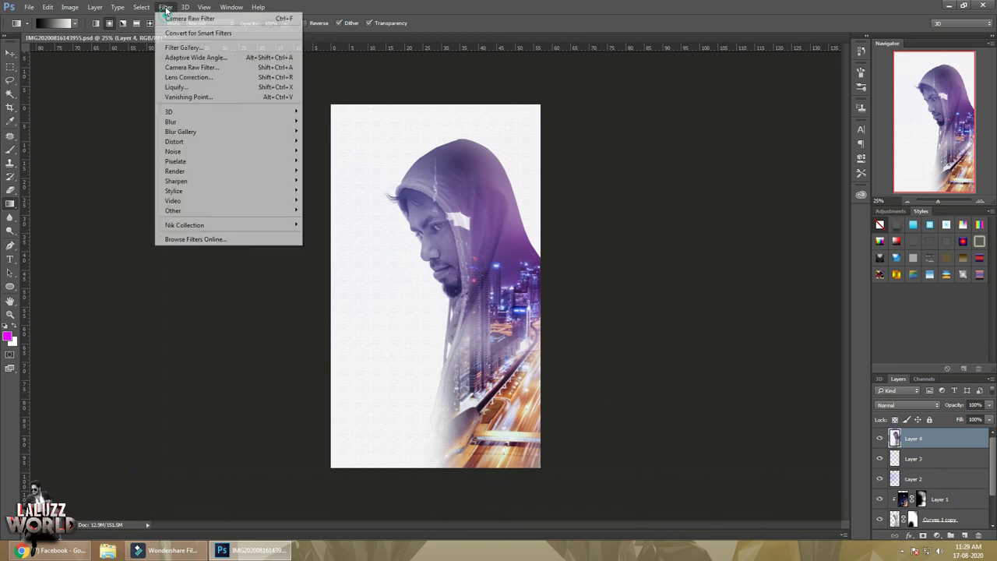
pyautogui.click(183, 67)
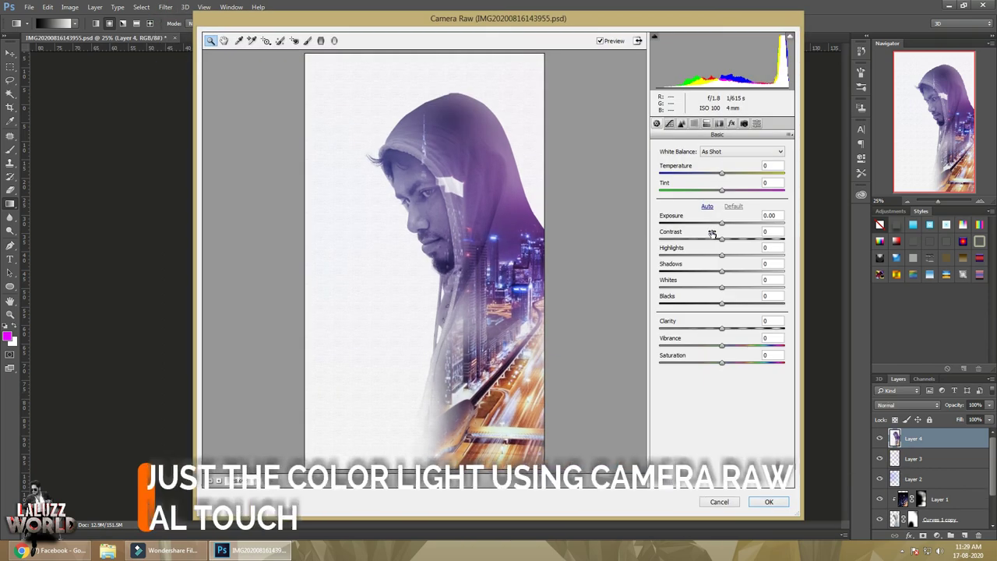
pyautogui.moveTo(717, 224)
pyautogui.mouseDown()
pyautogui.moveTo(746, 246)
pyautogui.moveTo(705, 255)
pyautogui.moveTo(693, 273)
pyautogui.moveTo(720, 275)
pyautogui.moveTo(699, 290)
pyautogui.moveTo(743, 305)
pyautogui.moveTo(739, 336)
pyautogui.mouseUp()
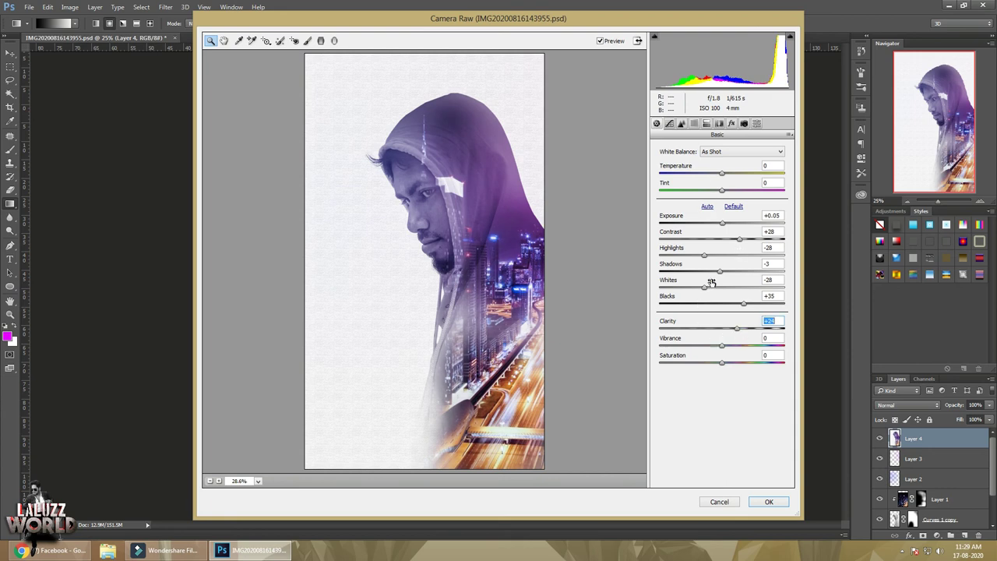
pyautogui.moveTo(722, 175); pyautogui.dragTo(714, 195)
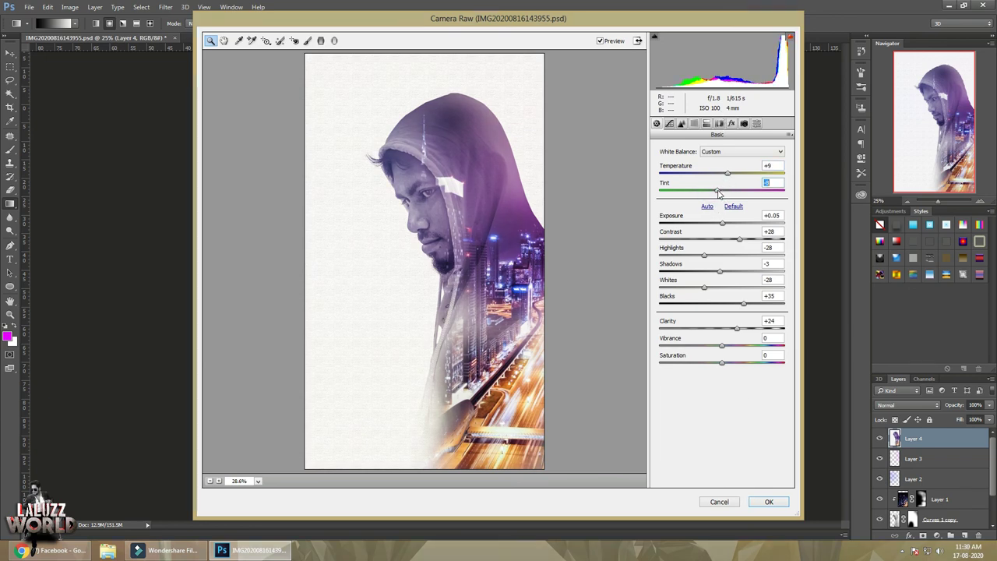
pyautogui.click(768, 502)
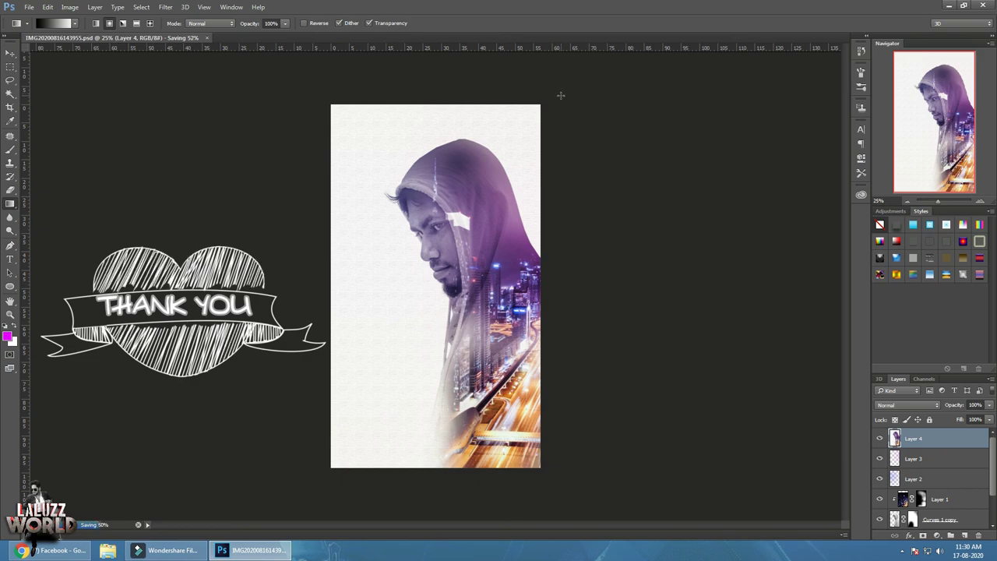
# Step: Save the finished double-exposure composite as a PSD with Ctrl+S
pyautogui.hotkey('ctrl', 's')
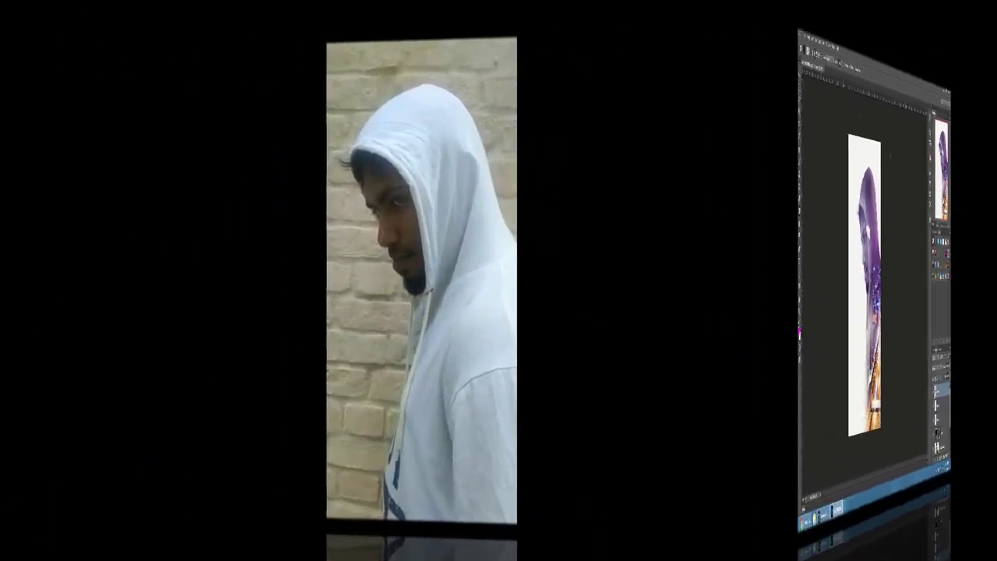